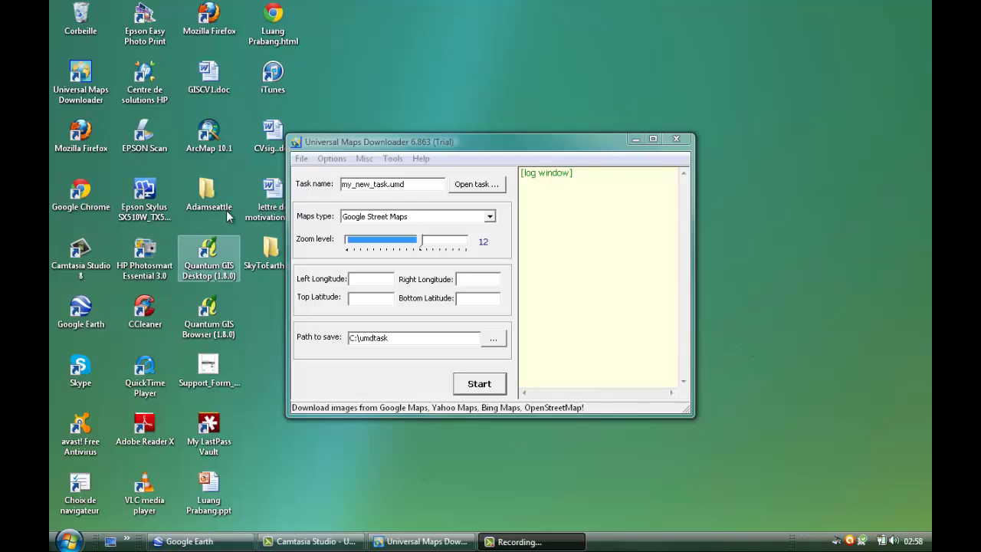
Replace the default task name with googleearthimages, fixing a mistyped letter
double_click(387, 184)
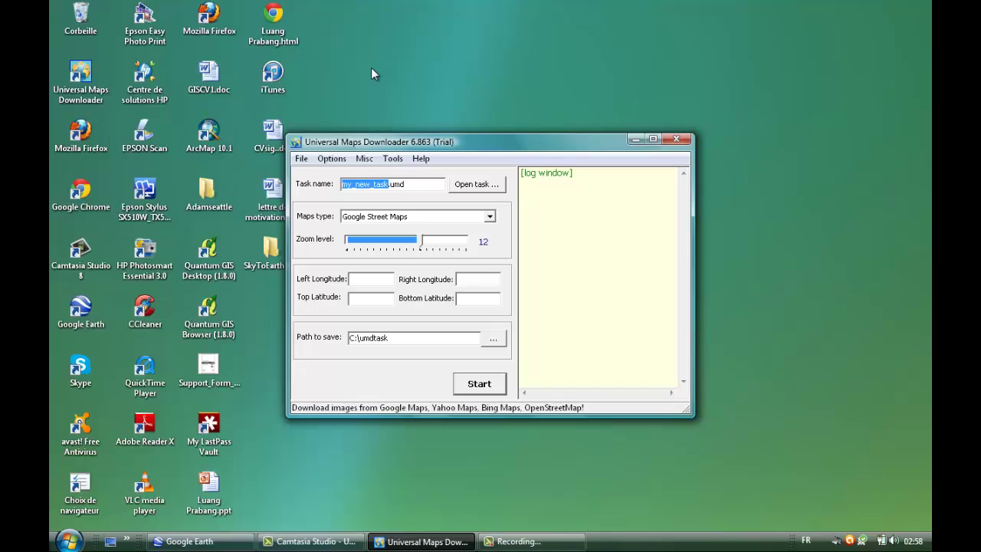
type("google")
type("ea")
key("BackSpace")
type("earthimages")
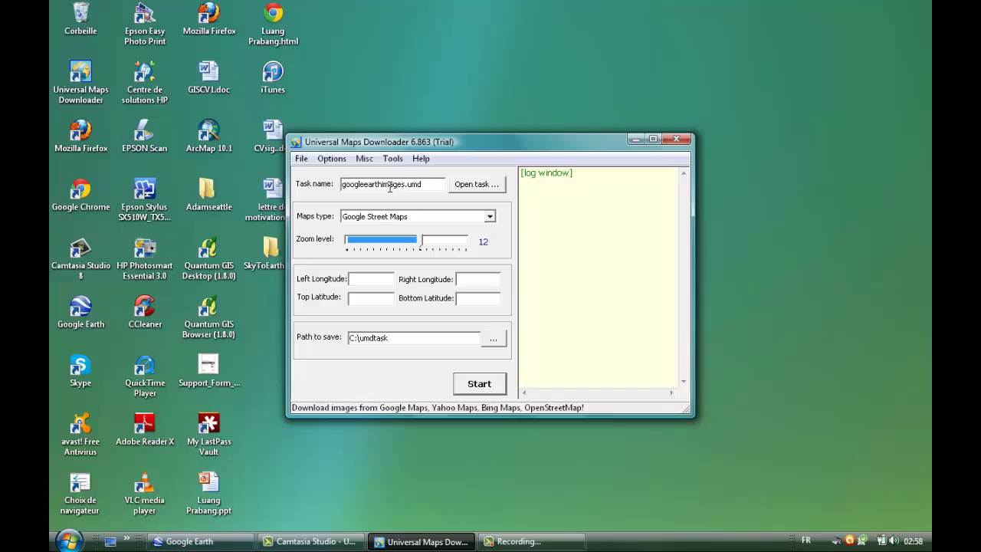
Choose Google Satellite Maps as the task's map type, briefly checking the Misc menu
left_click(489, 217)
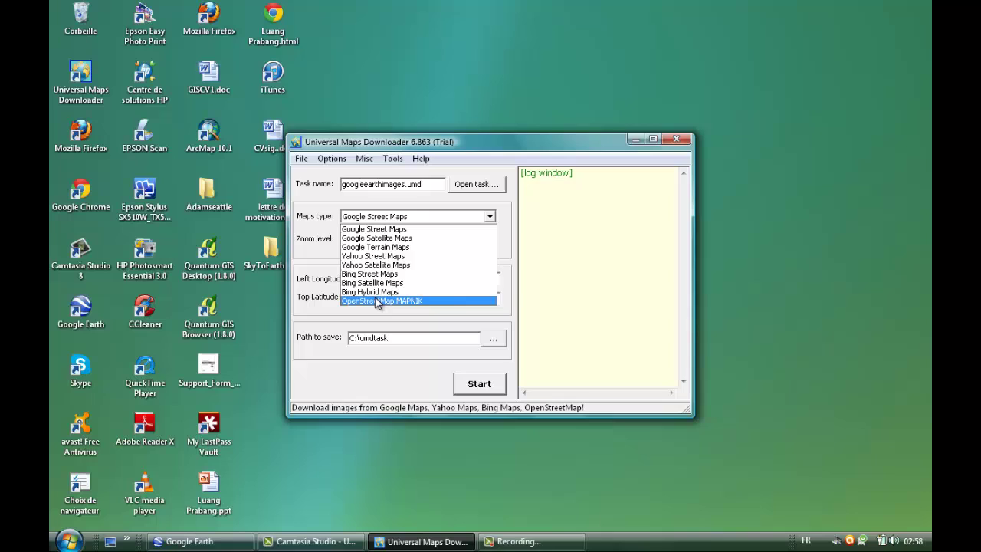
left_click(402, 238)
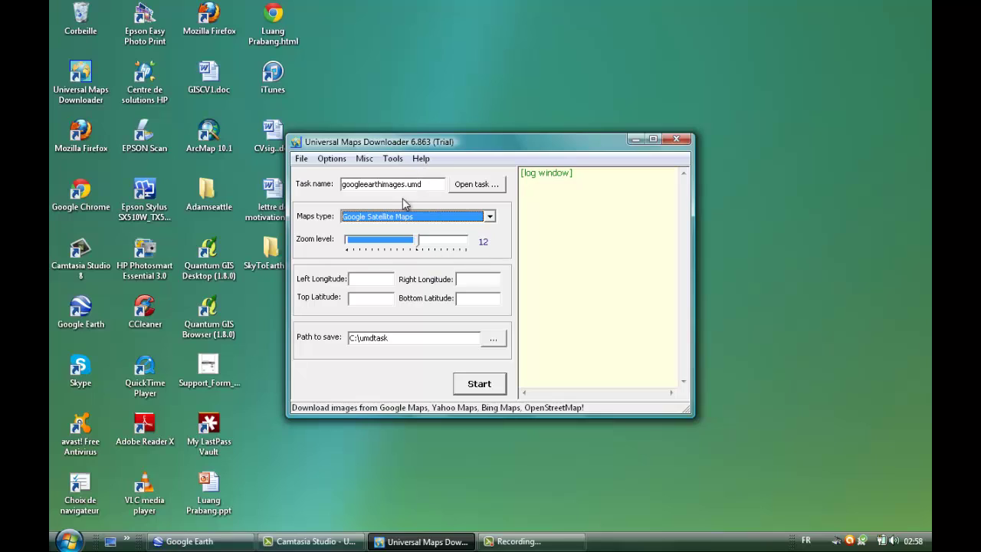
mouse_move(401, 245)
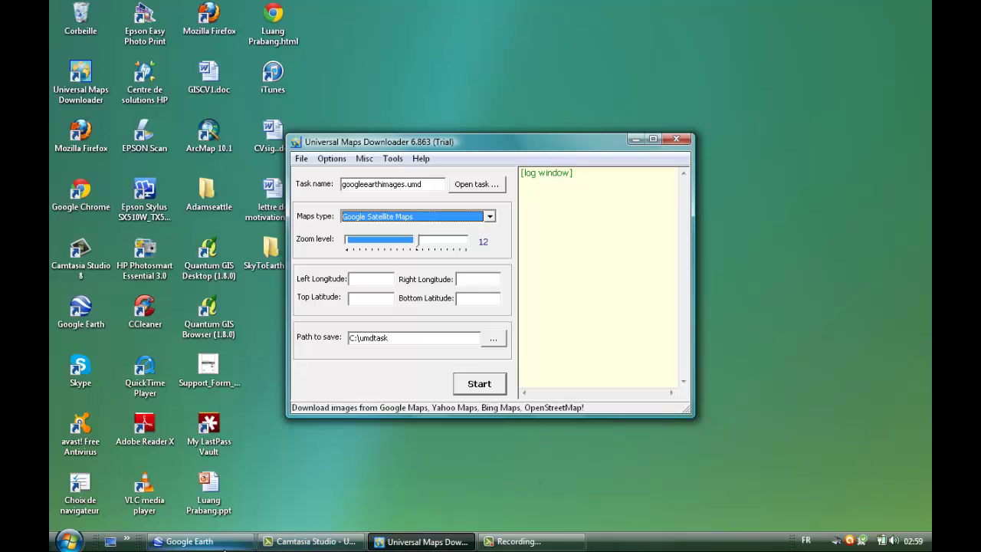
left_click(365, 159)
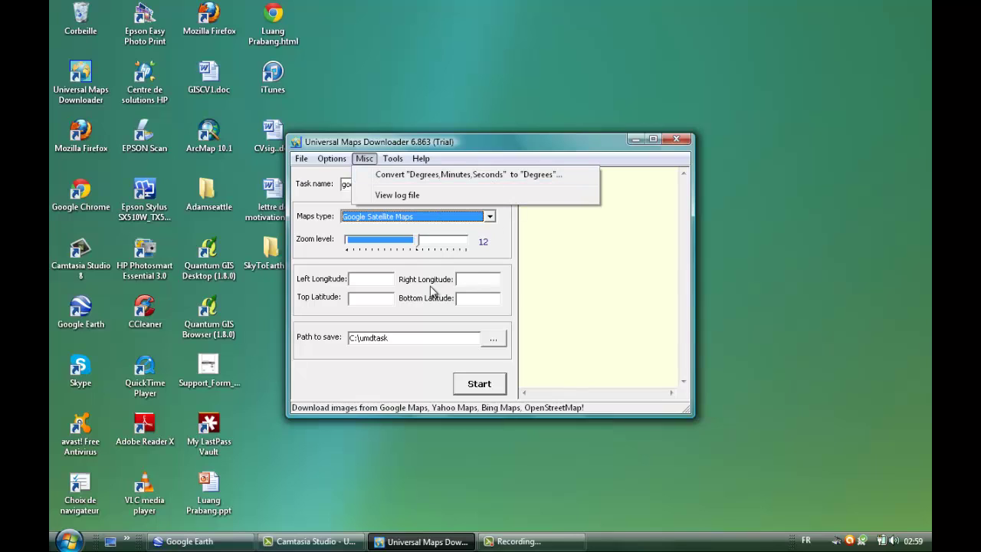
left_click(406, 273)
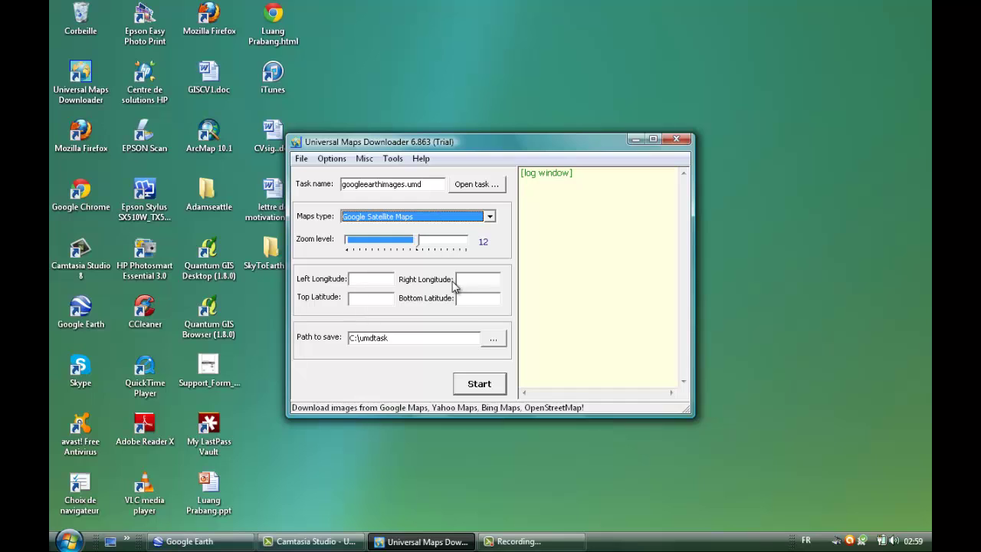
Switch to Google Earth and turn on the View > Grid overlay
left_click(201, 541)
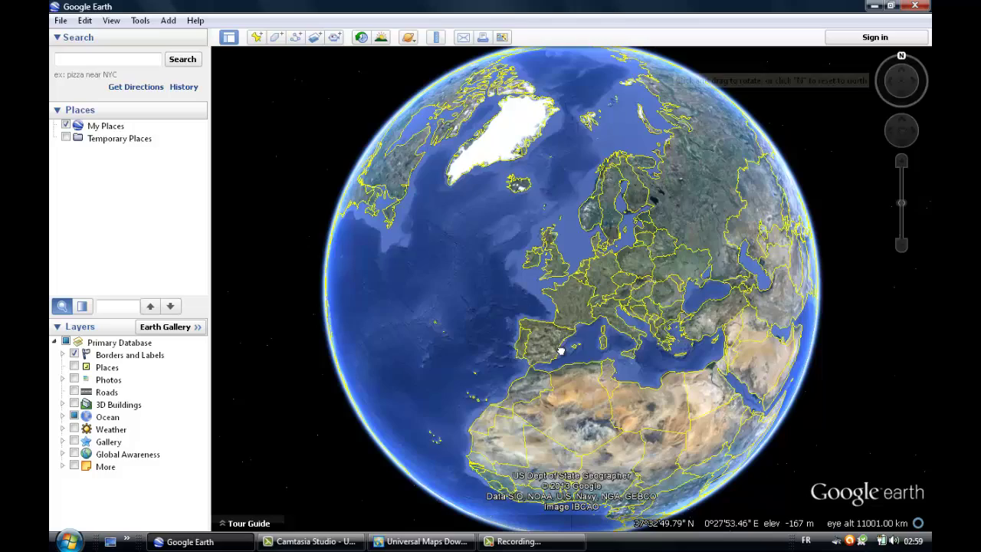
left_click_drag(565, 345, 512, 343)
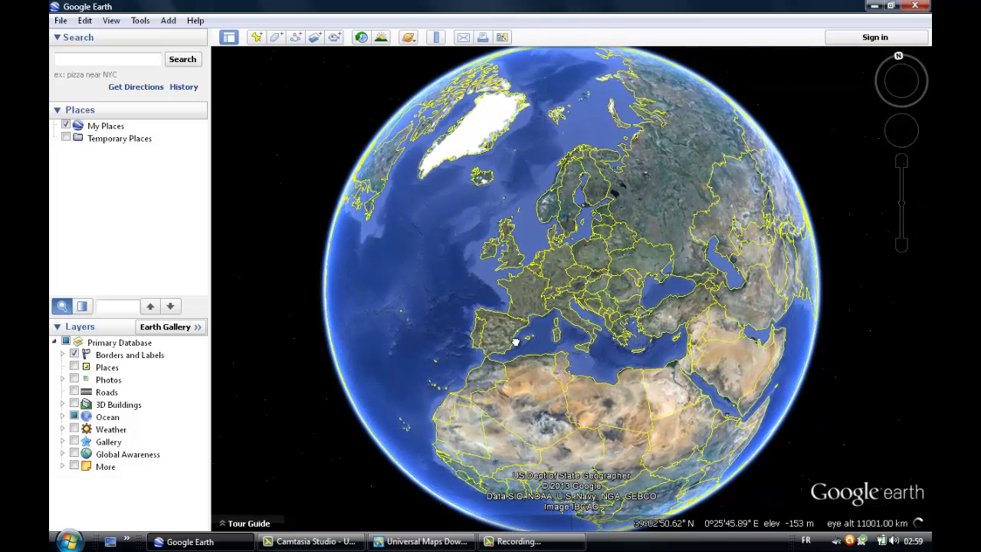
left_click(112, 21)
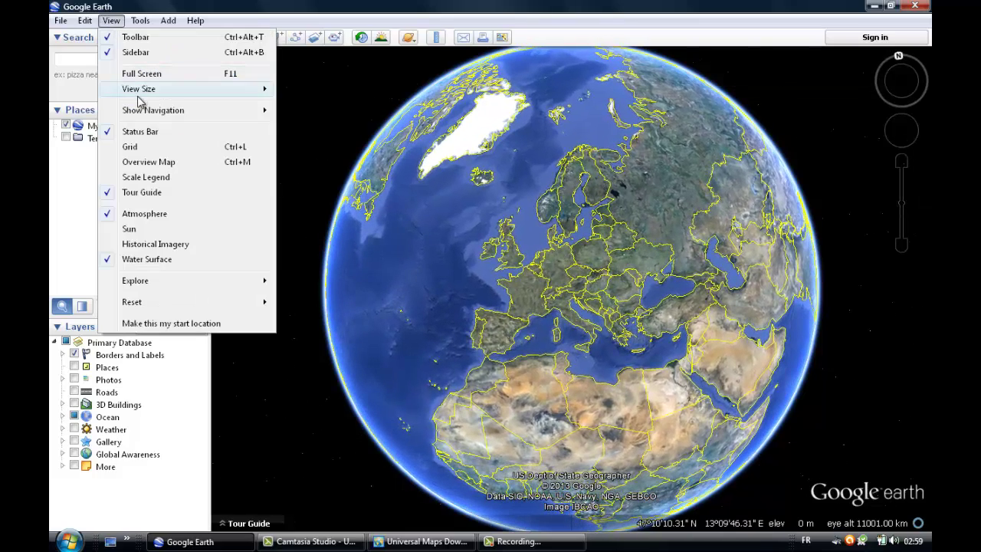
left_click(147, 149)
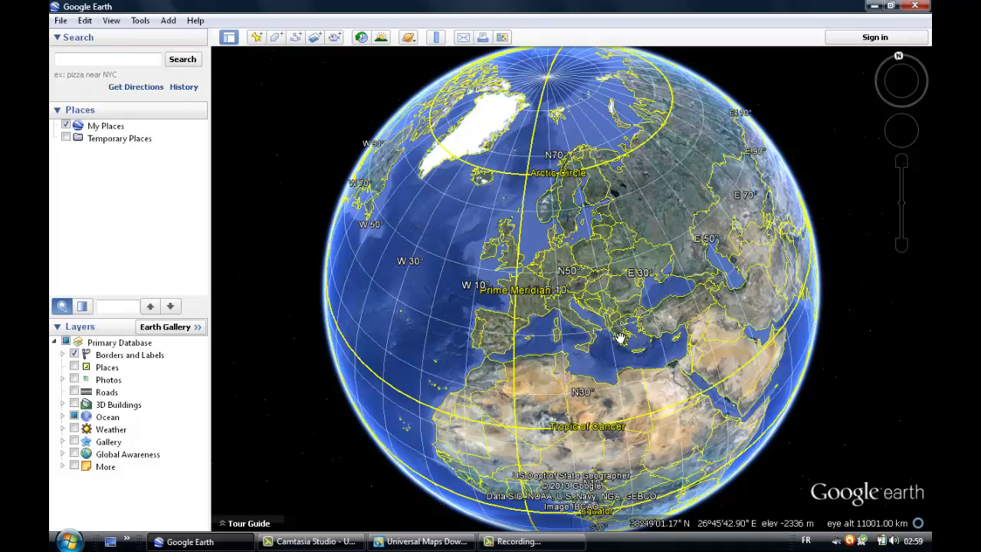
left_click_drag(636, 337, 633, 313)
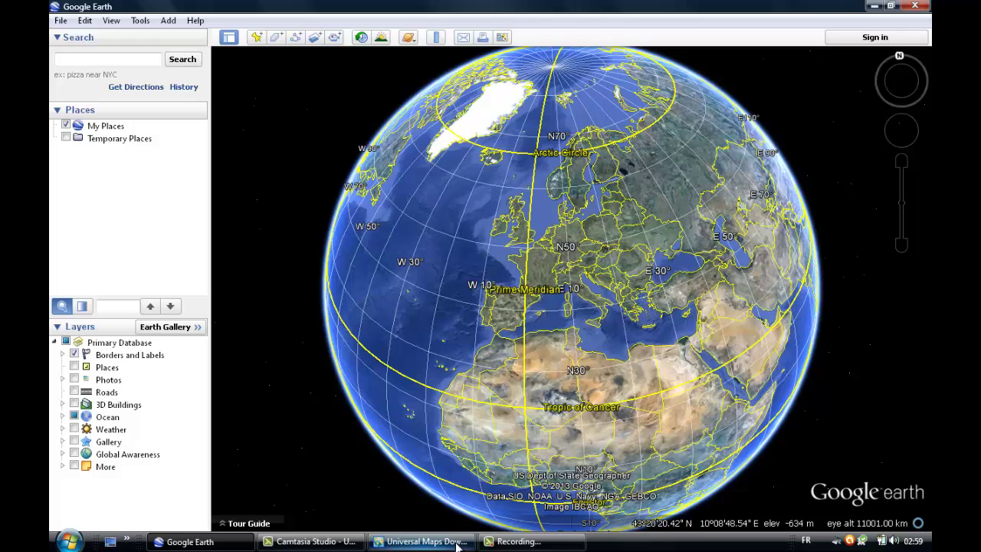
Rotate the gridded globe east and west over Europe and the Atlantic
mouse_move(445, 543)
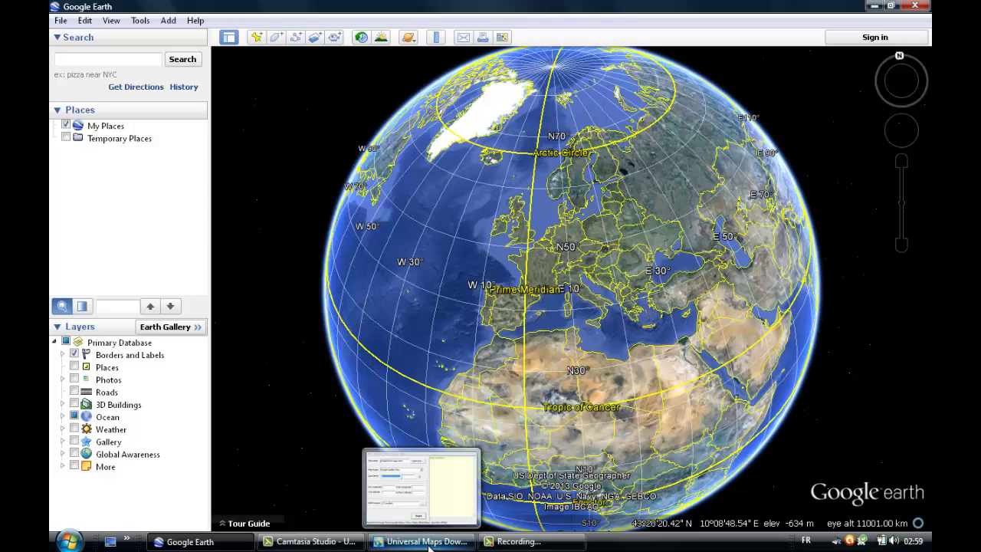
left_click(429, 542)
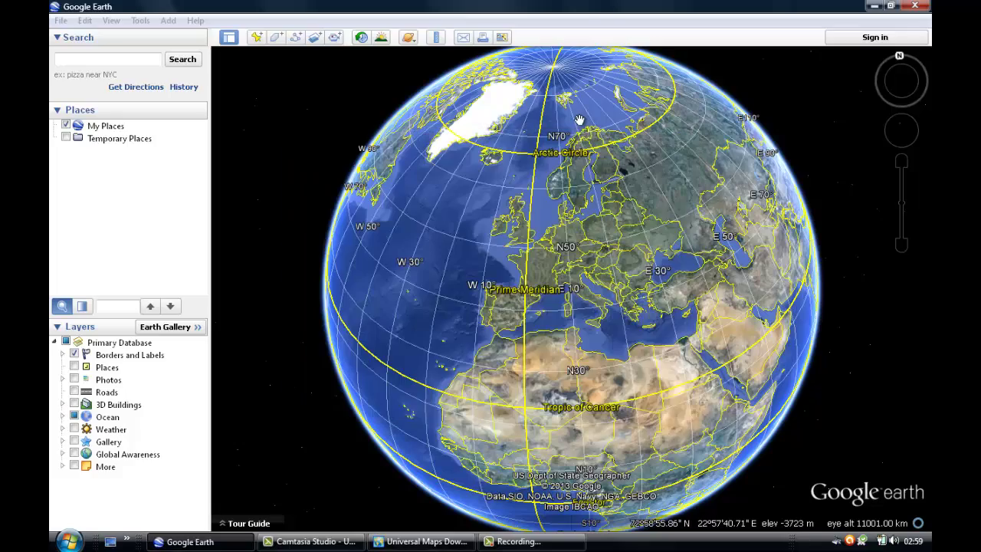
left_click(636, 140)
key("Right")
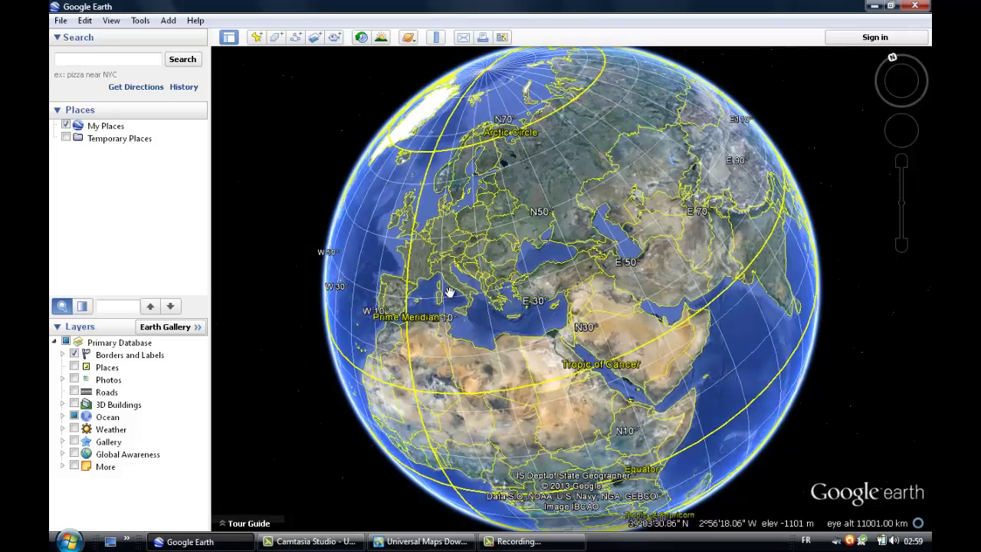
left_click_drag(535, 287, 539, 299)
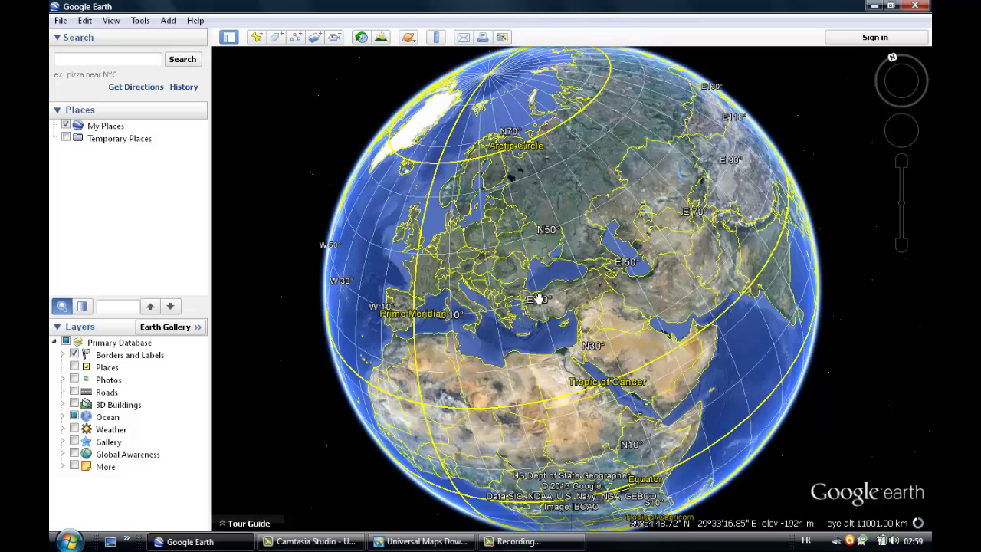
key("Left")
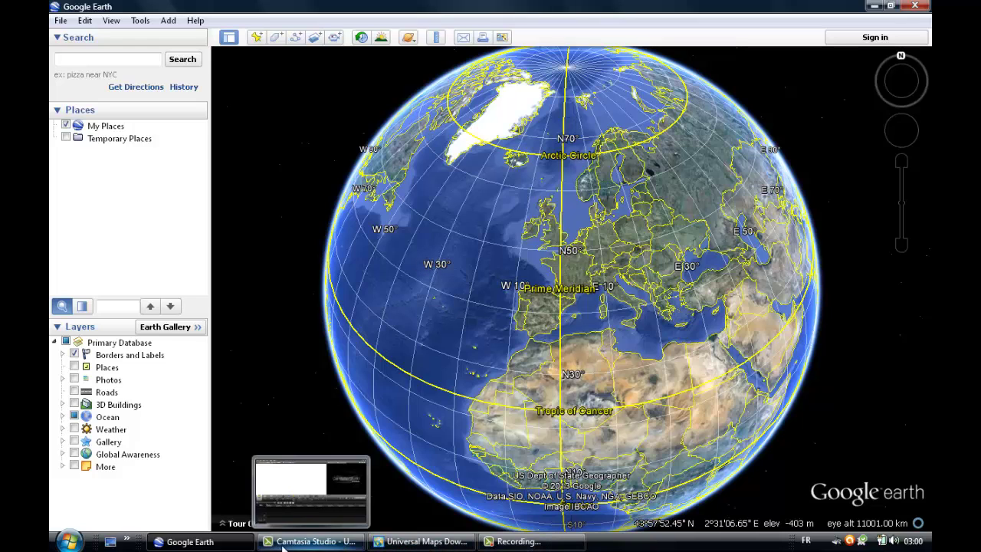
Bring the googleearthimages.umd downloader window in front of Google Earth
mouse_move(247, 546)
left_click(387, 544)
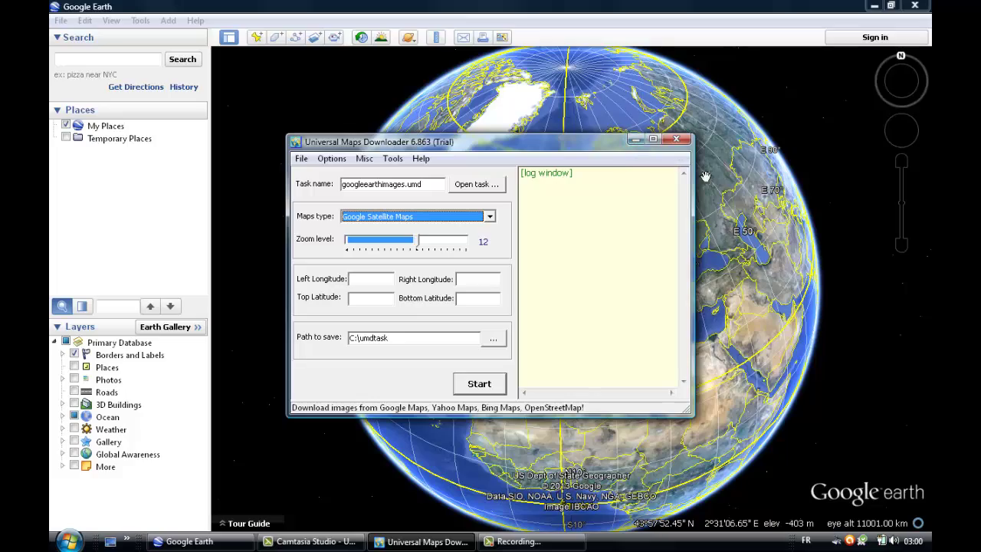
Rotate the globe to Sumatra and zoom near S 1°42', E 102°24' to about 7 km altitude
left_click(721, 191)
left_click_drag(721, 226, 654, 305)
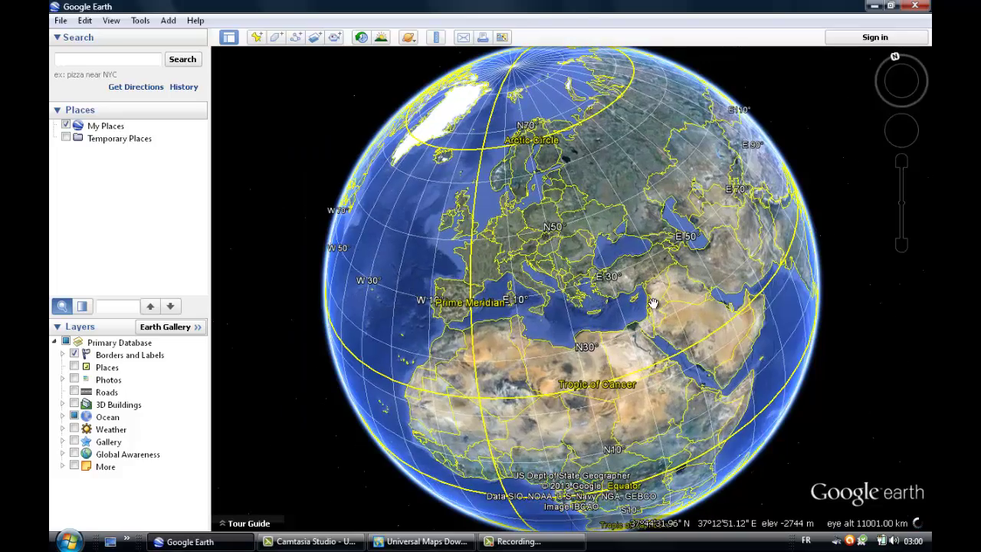
left_click_drag(713, 280, 440, 337)
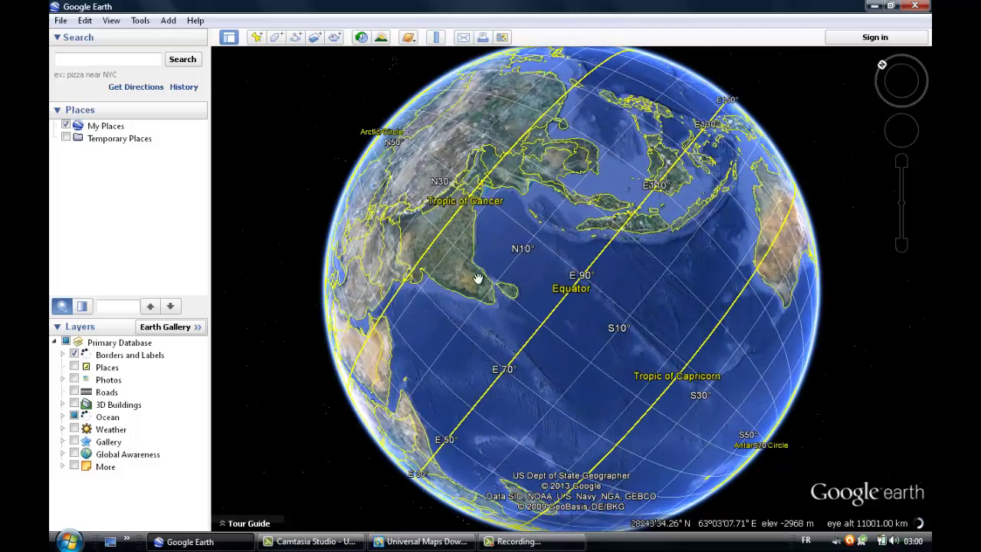
scroll(651, 262, "up", 4)
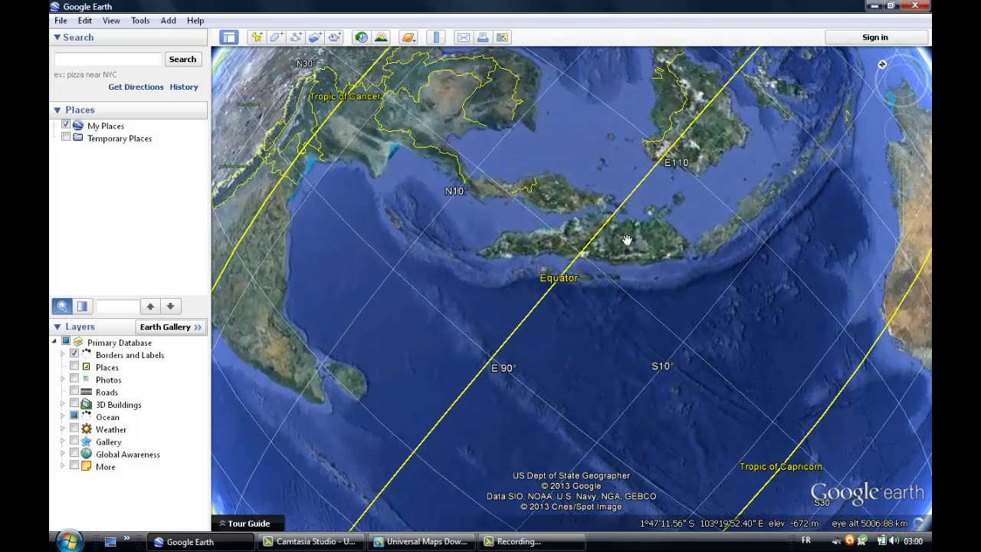
scroll(626, 240, "up", 5)
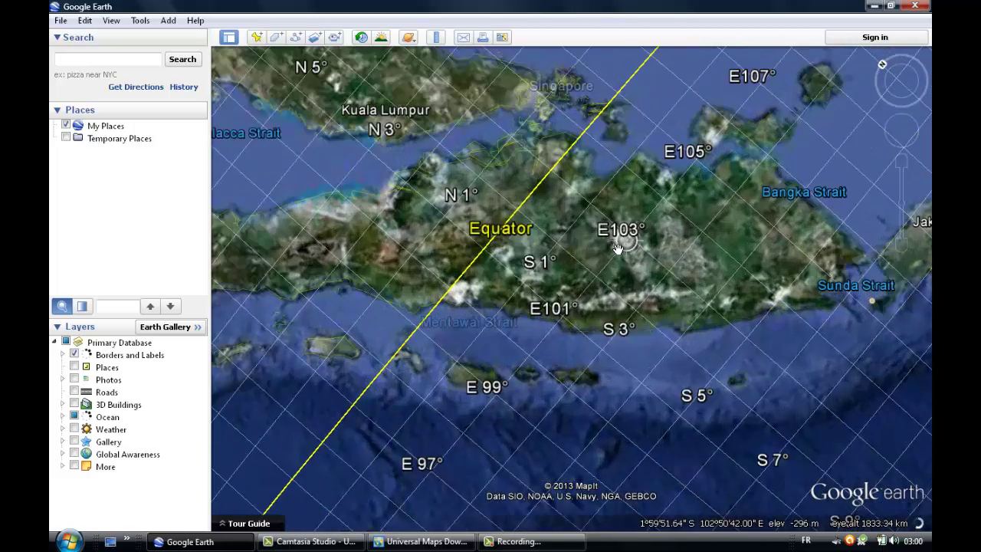
scroll(617, 249, "up", 5)
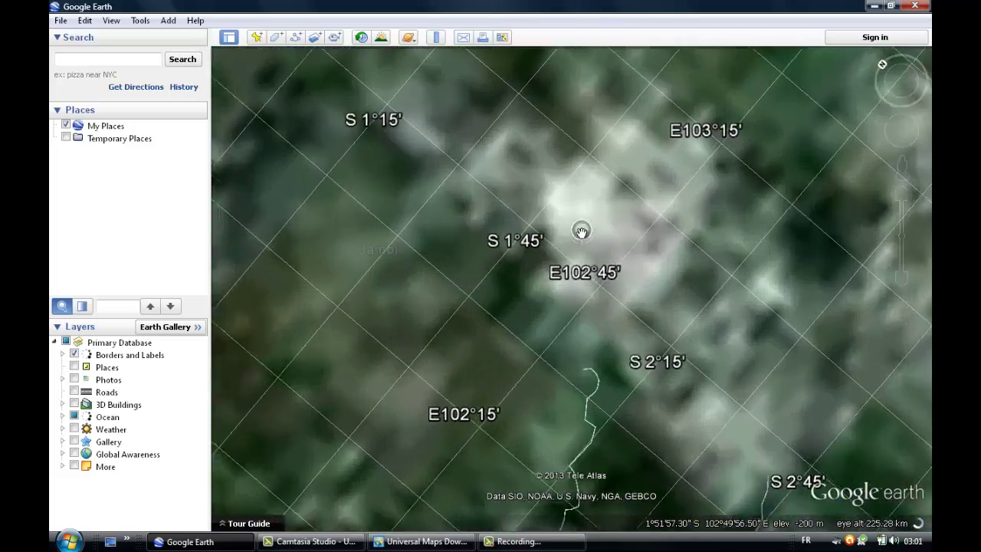
scroll(577, 232, "up", 2)
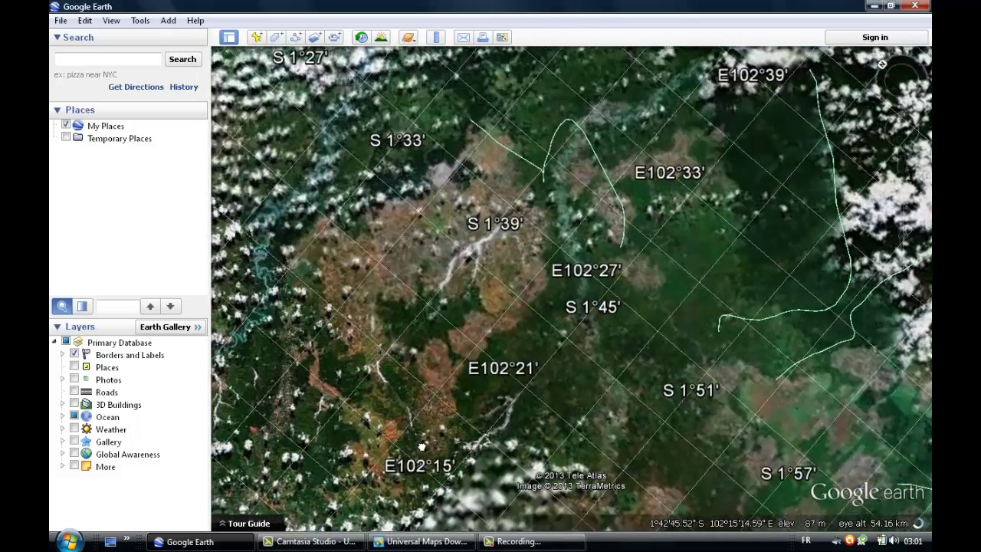
scroll(536, 289, "up", 5)
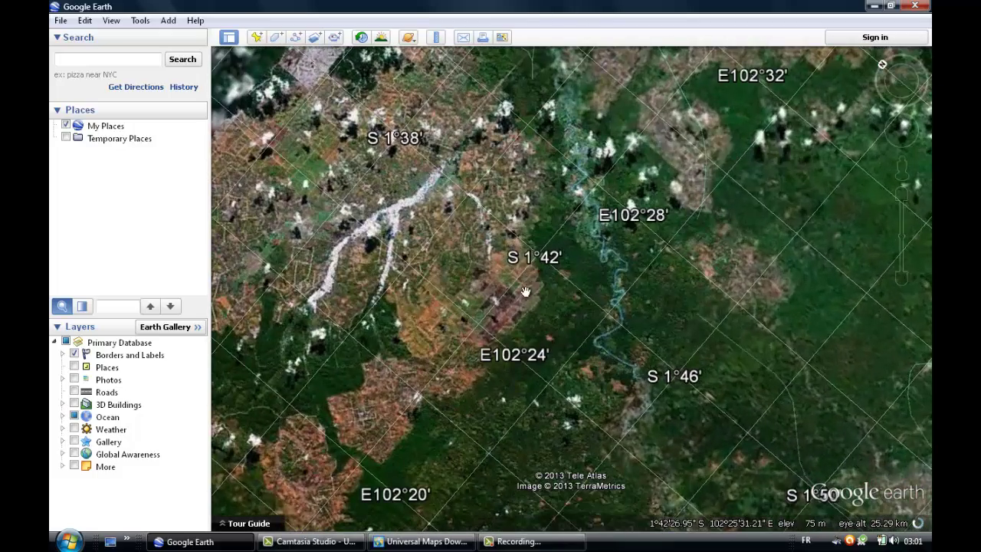
scroll(525, 291, "up", 5)
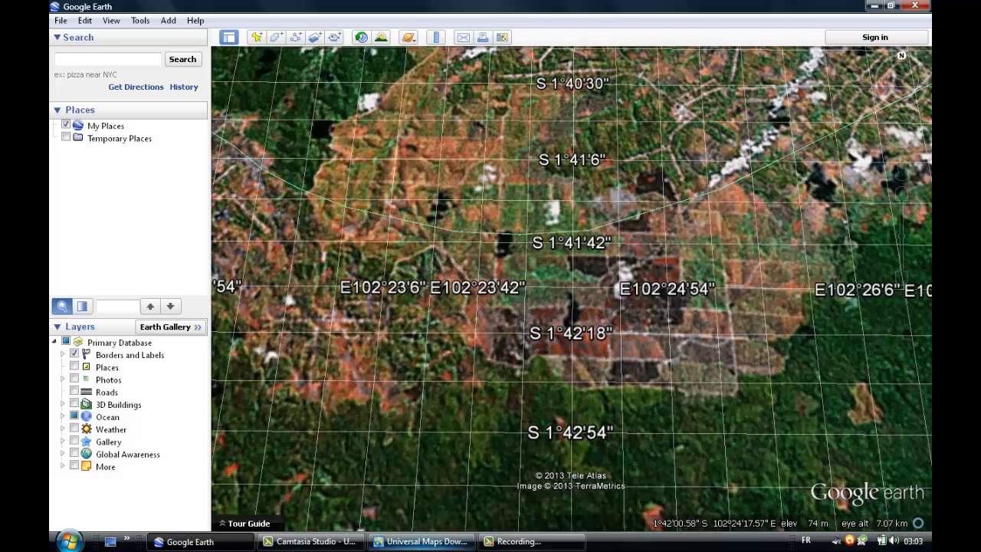
Restore the downloader and open the Misc > Convert coordinate converter beside it
left_click(425, 541)
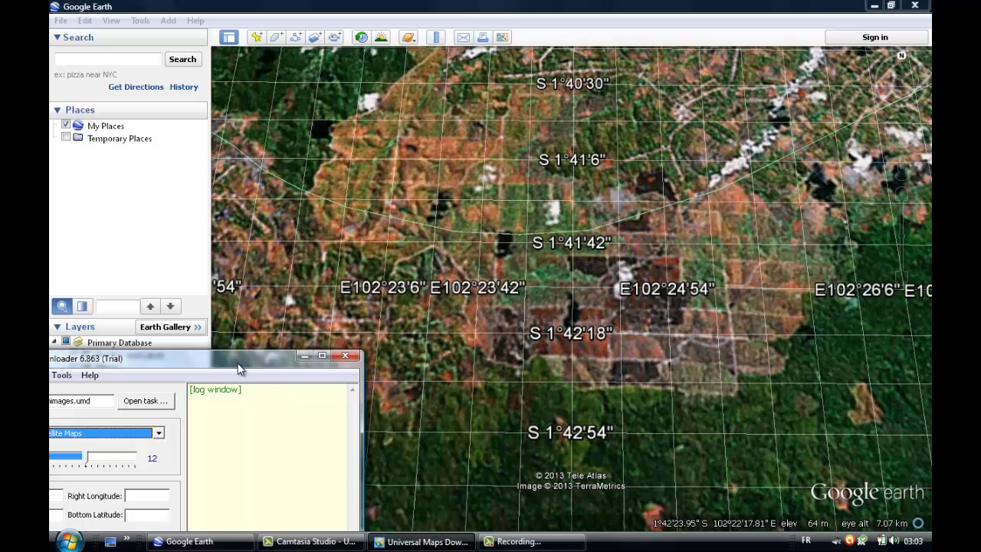
left_click_drag(238, 369, 357, 6)
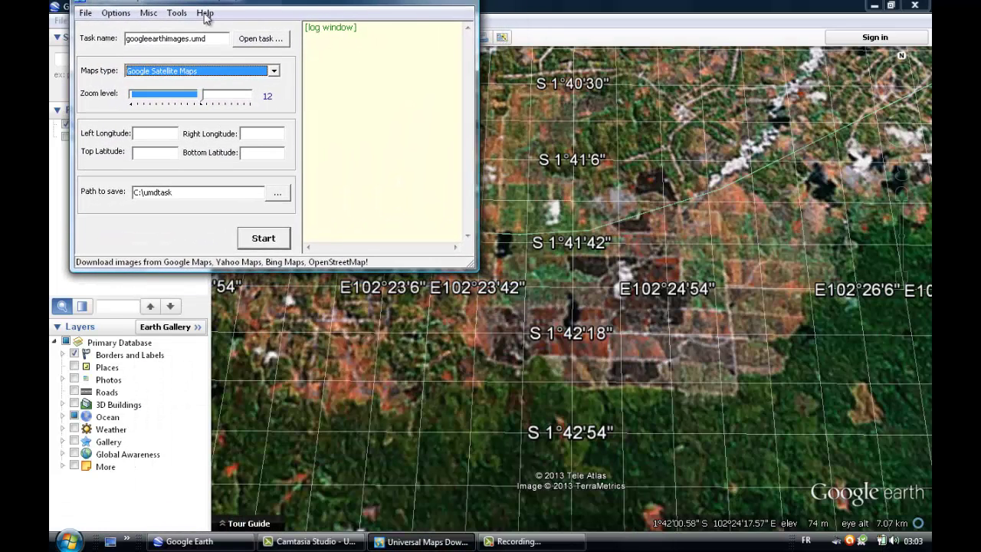
left_click(148, 13)
left_click(162, 27)
left_click_drag(622, 233, 711, 186)
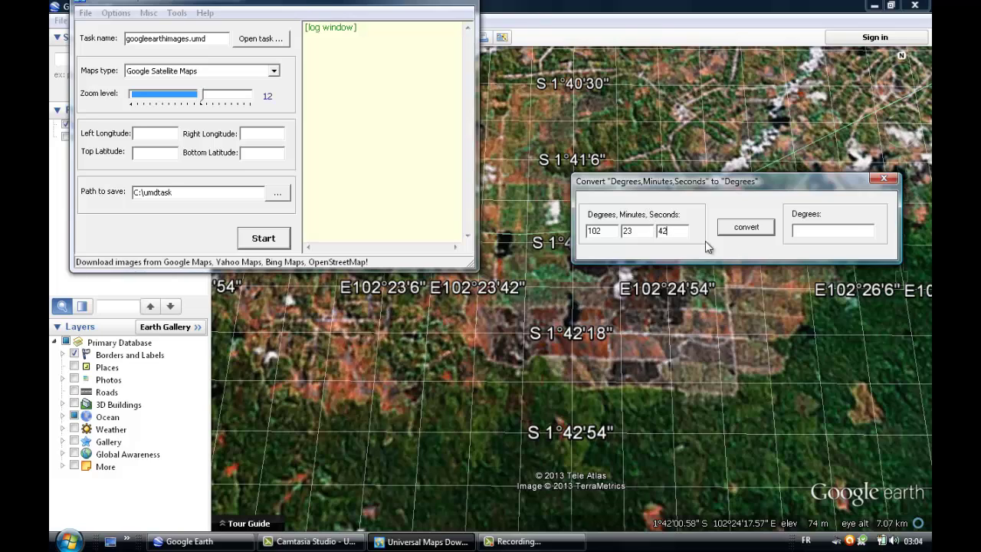
Convert 102°23'42" to decimal degrees and paste it into Left Longitude
left_click(748, 228)
double_click(831, 230)
right_click(829, 230)
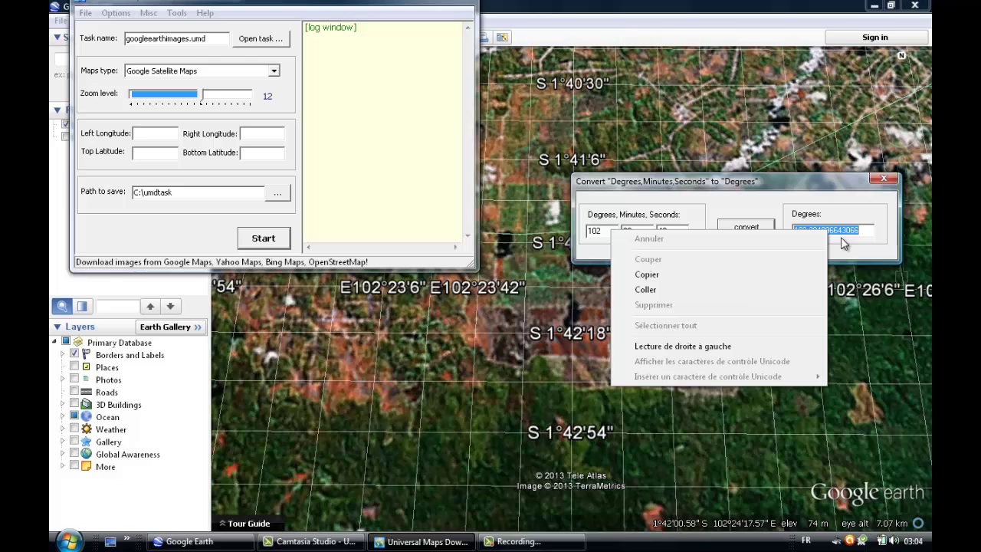
left_click(790, 273)
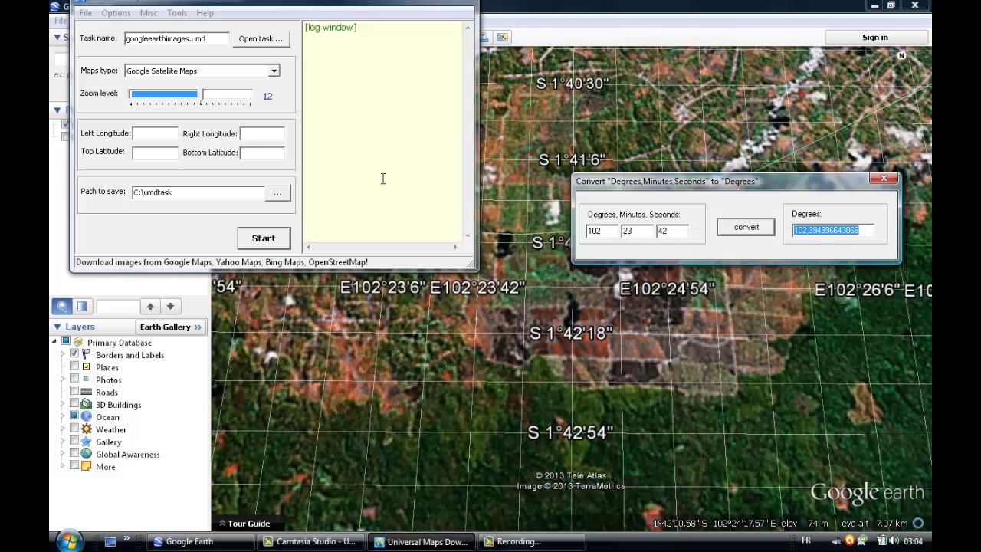
left_click(150, 132)
right_click(151, 131)
left_click(186, 191)
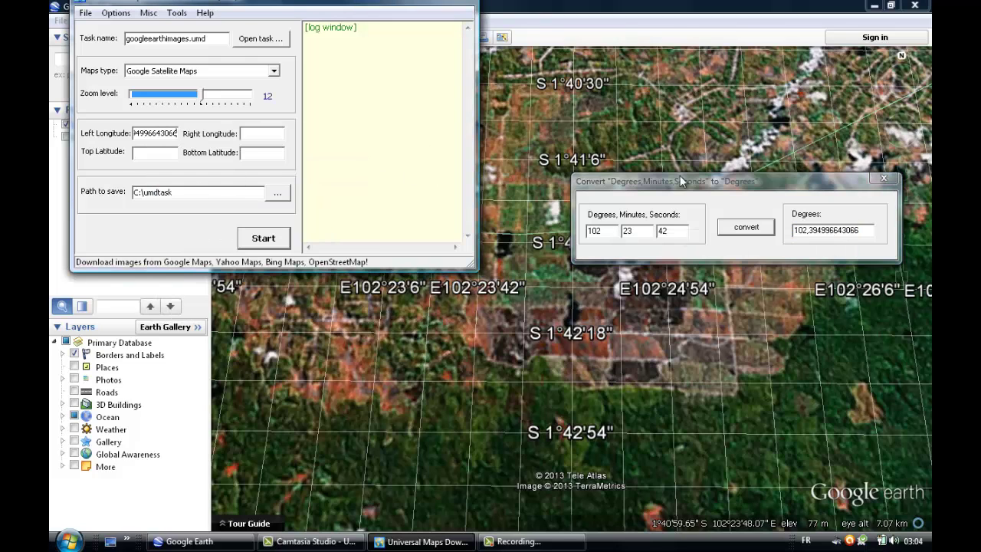
Convert 102°26'6" to decimal degrees and paste it into Right Longitude
left_click_drag(591, 178, 298, 180)
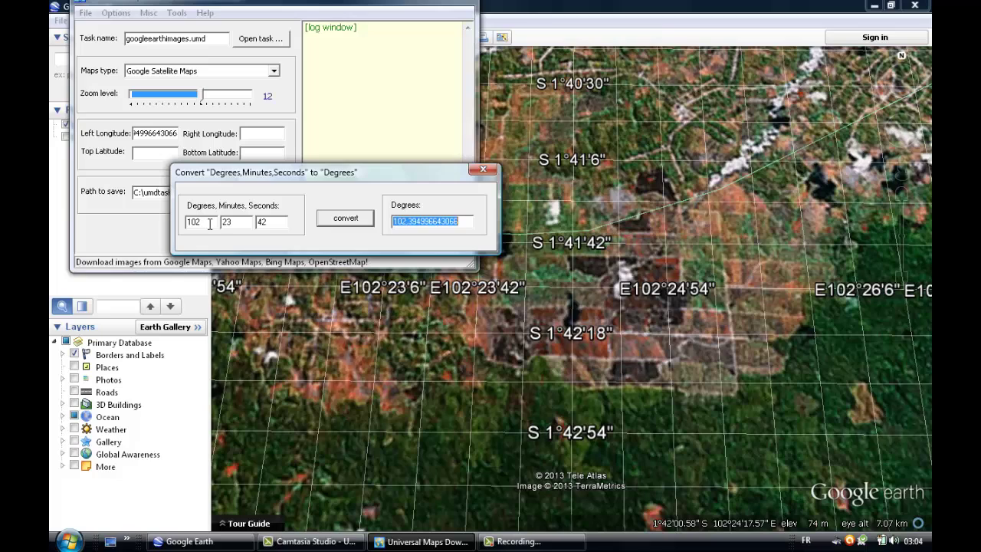
double_click(237, 221)
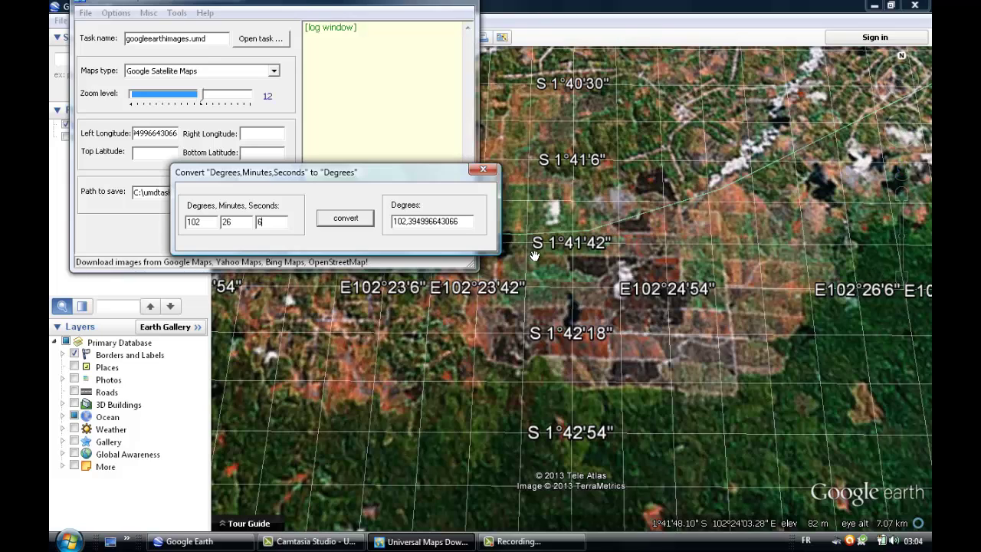
left_click(344, 218)
double_click(410, 222)
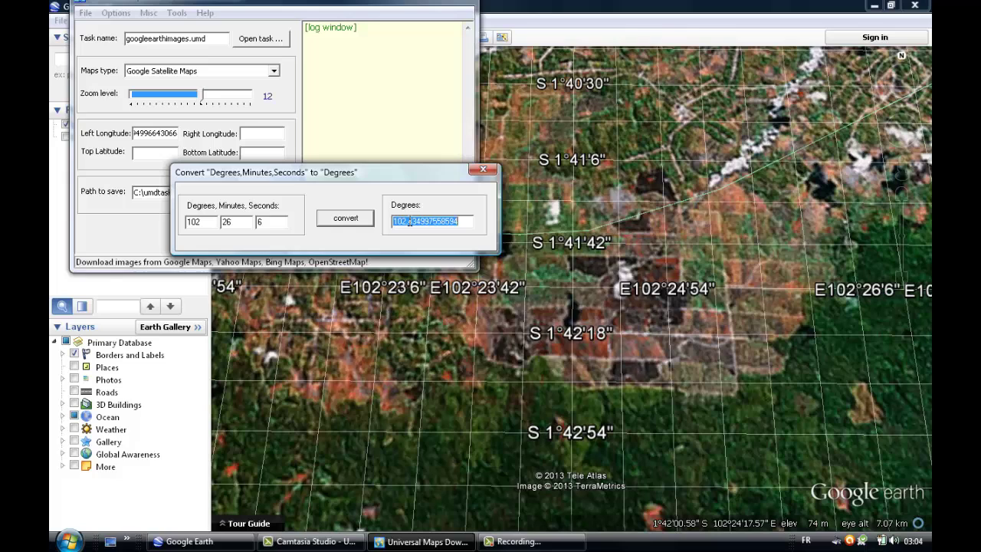
right_click(410, 221)
left_click(465, 268)
left_click(270, 132)
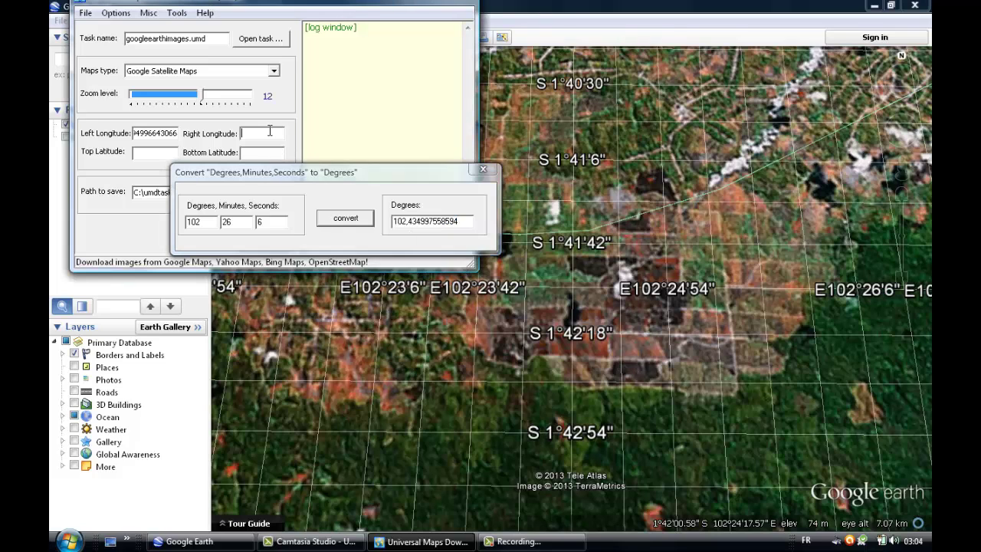
right_click(270, 132)
left_click(318, 192)
left_click_drag(282, 137, 188, 123)
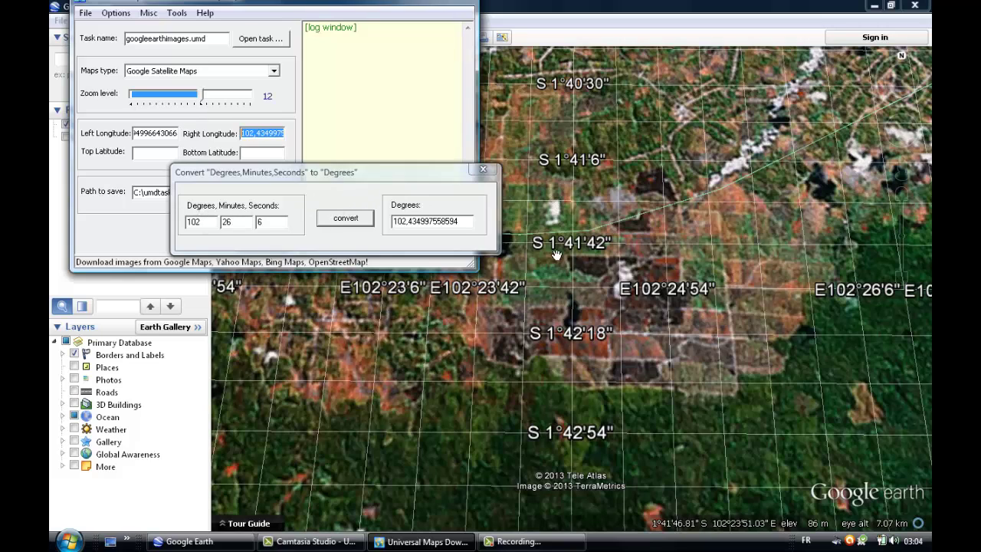
Enter 1°41'42" into the converter's degrees, minutes and seconds fields
double_click(215, 221)
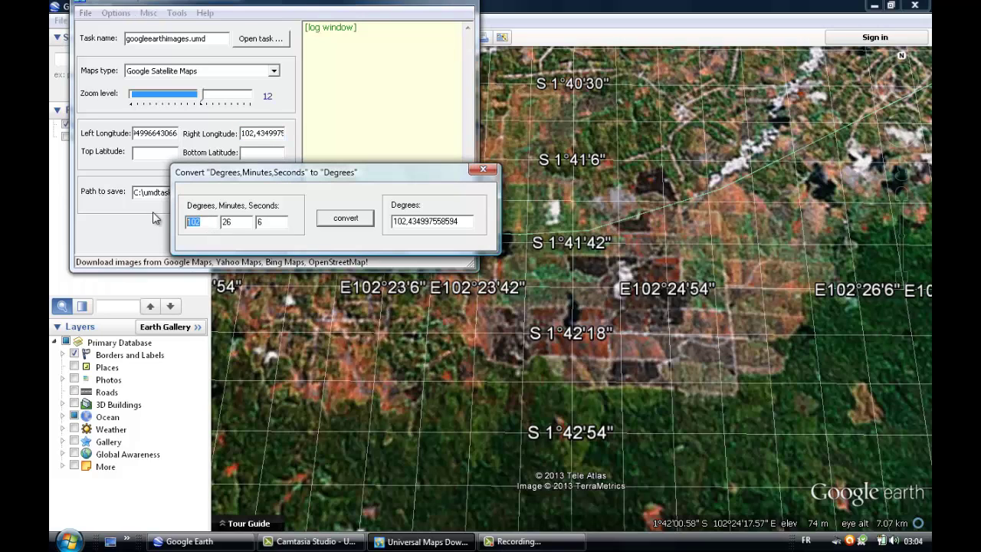
type("1")
key("Tab")
type("41")
type("42")
key("BackSpace")
key("BackSpace")
key("Tab")
type("42")
Convert 1°41'42" to decimal degrees and paste it into Top Latitude
left_click(331, 219)
double_click(395, 222)
right_click(415, 221)
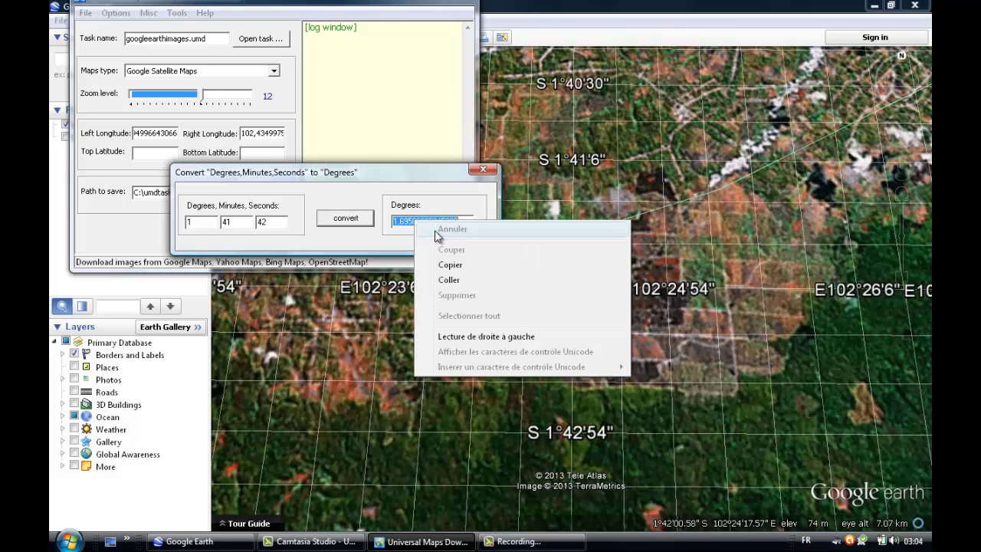
left_click(450, 265)
left_click(150, 153)
right_click(150, 154)
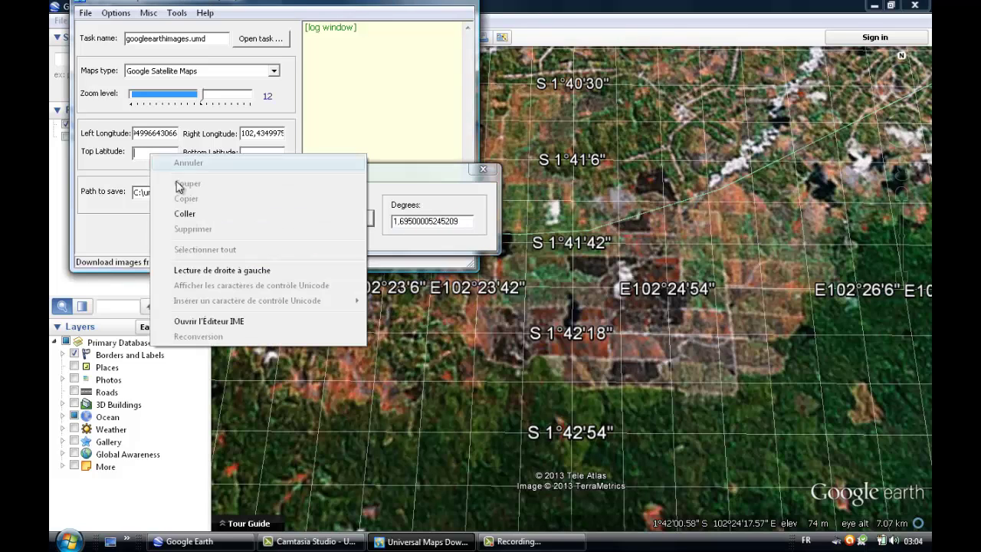
left_click(184, 213)
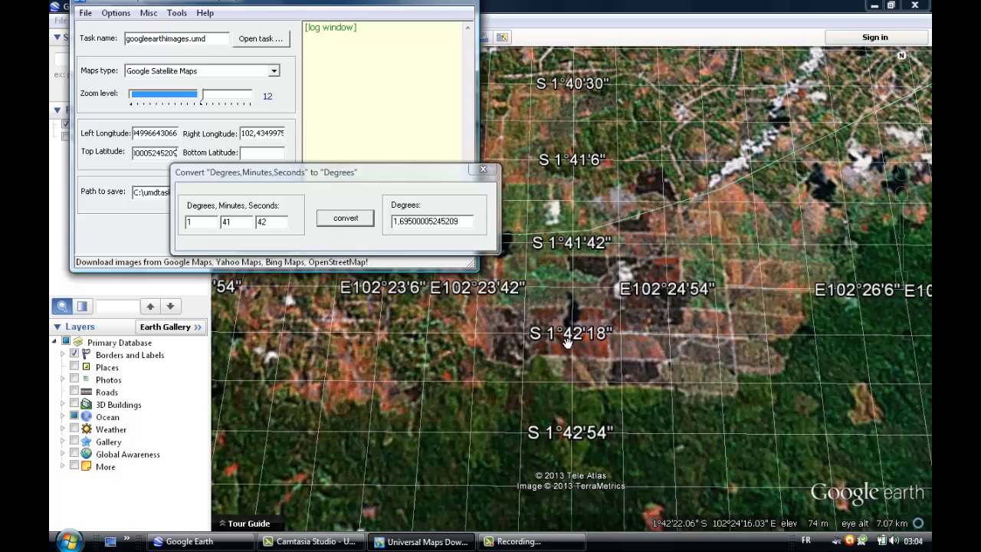
double_click(236, 223)
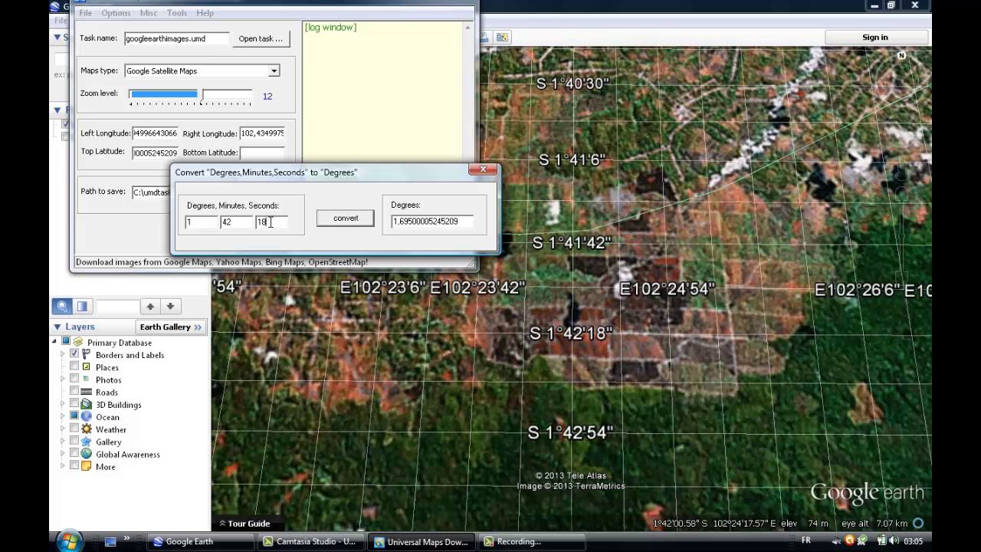
left_click(346, 219)
double_click(423, 221)
right_click(422, 220)
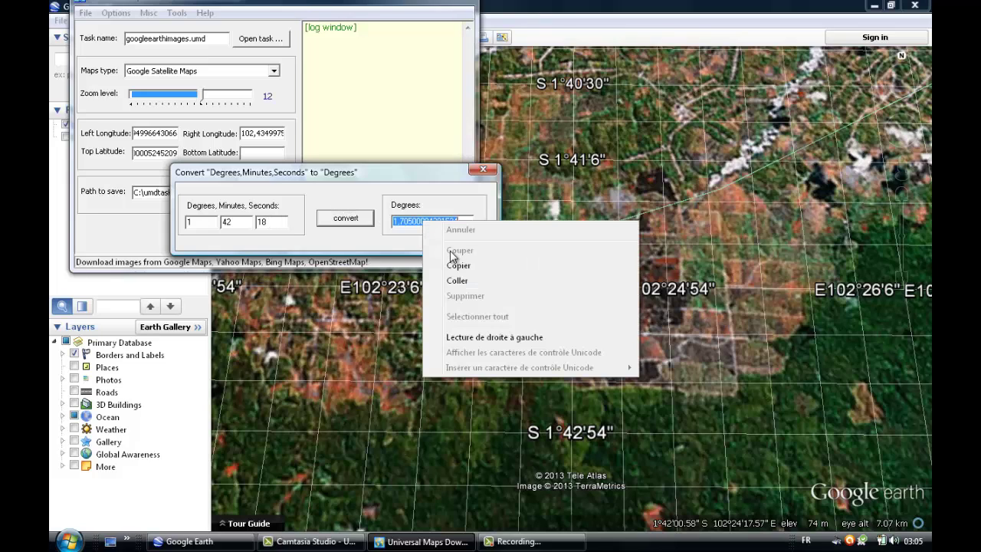
left_click(458, 265)
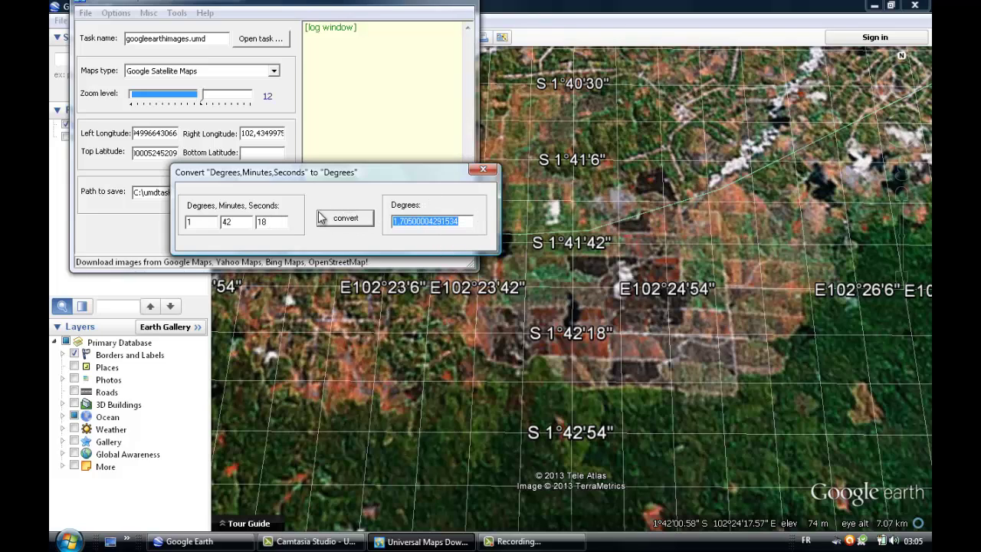
Paste the copied value into Bottom Latitude and make both latitudes negative (southern)
left_click(483, 169)
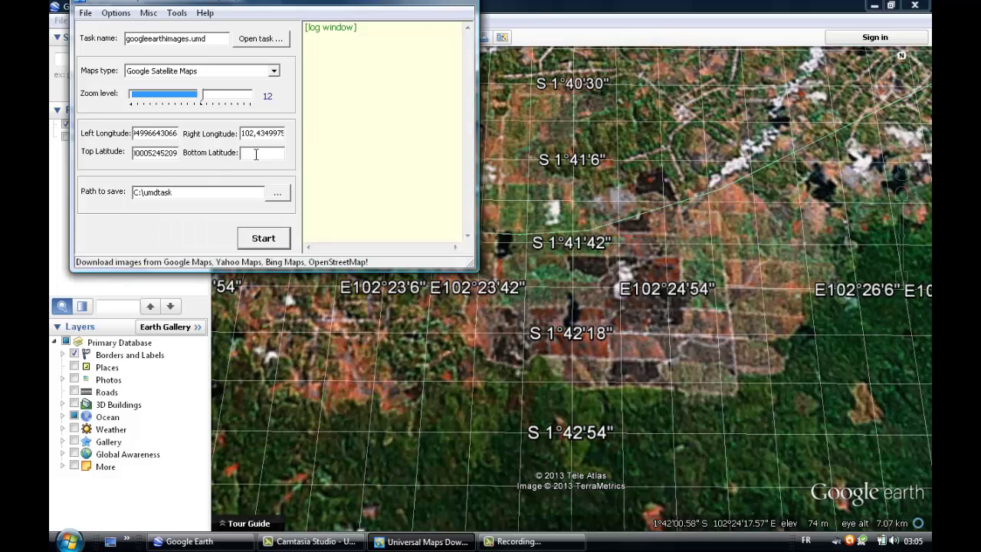
right_click(256, 153)
left_click(300, 216)
left_click_drag(257, 151, 187, 150)
left_click(242, 154)
left_click_drag(142, 154, 126, 156)
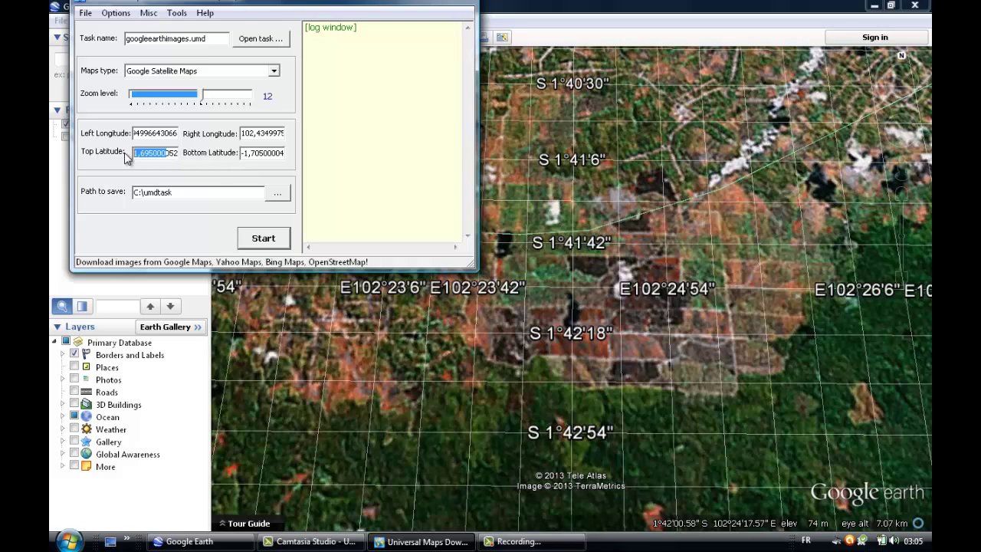
left_click(135, 154)
Save to the Desktop, download the Google Satellite tile, then minimize Google Earth and the downloader
left_click(278, 195)
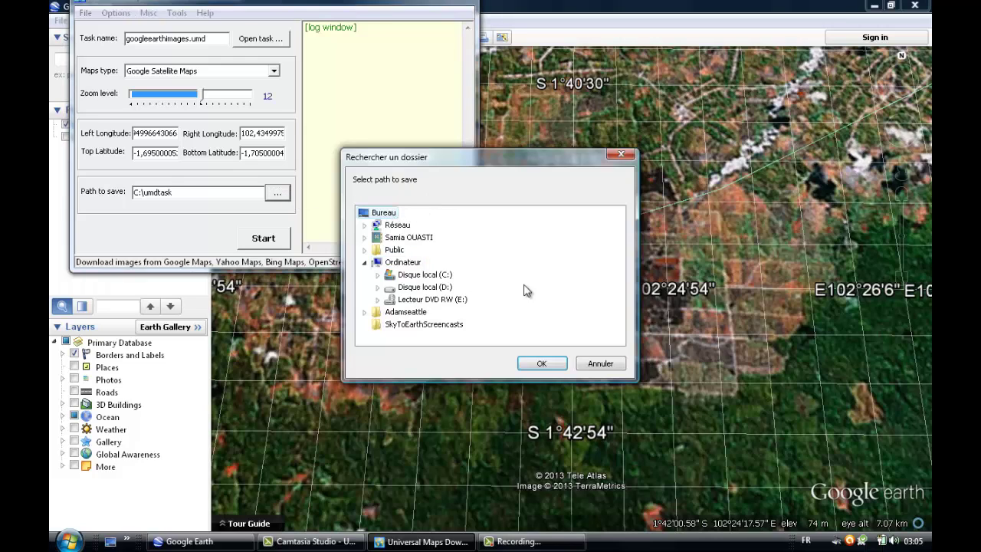
left_click(553, 366)
left_click(263, 239)
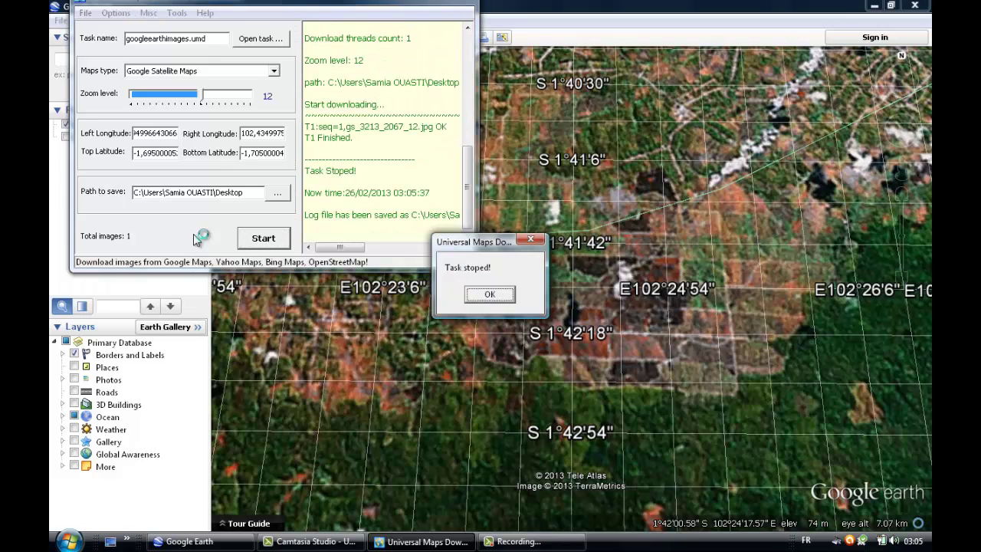
left_click(489, 296)
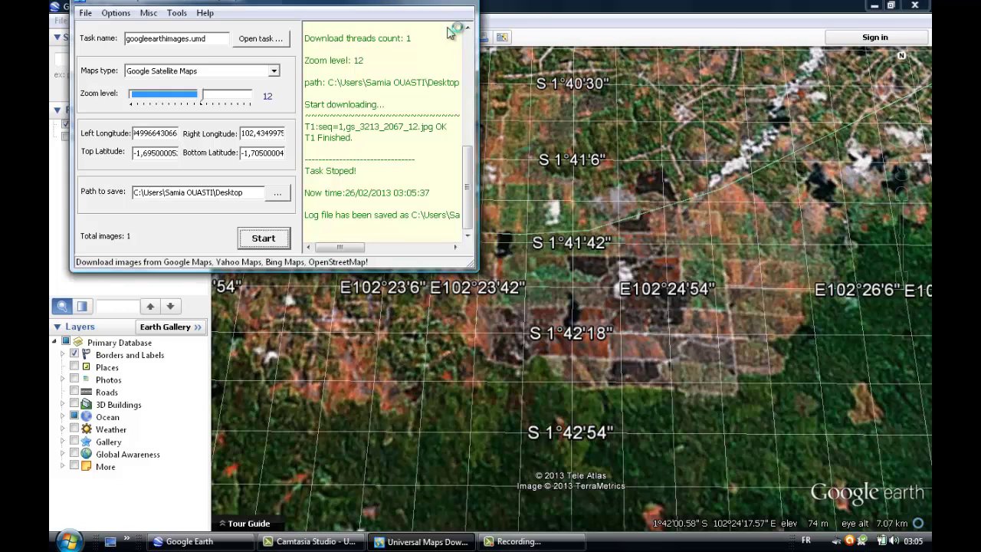
left_click_drag(432, 10, 446, 52)
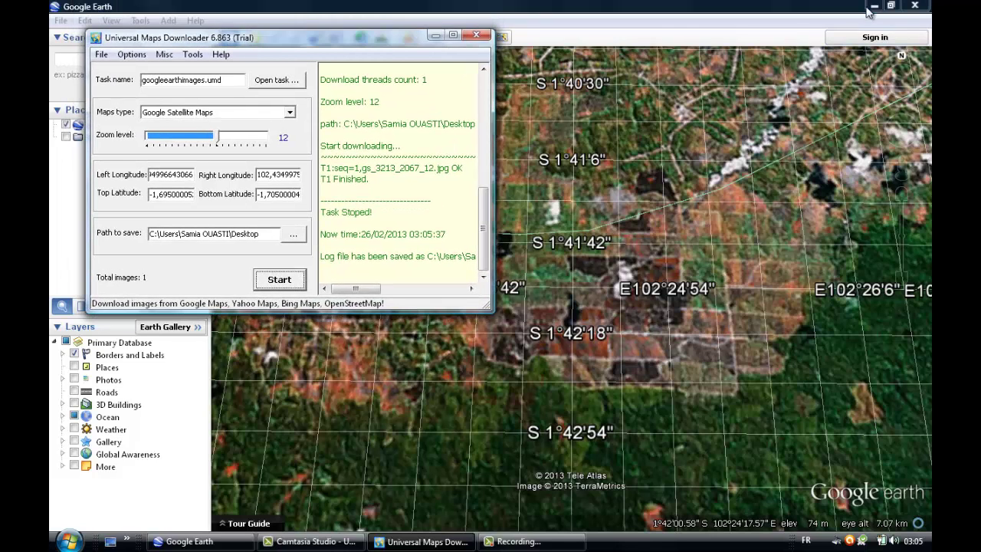
left_click(875, 6)
left_click(434, 35)
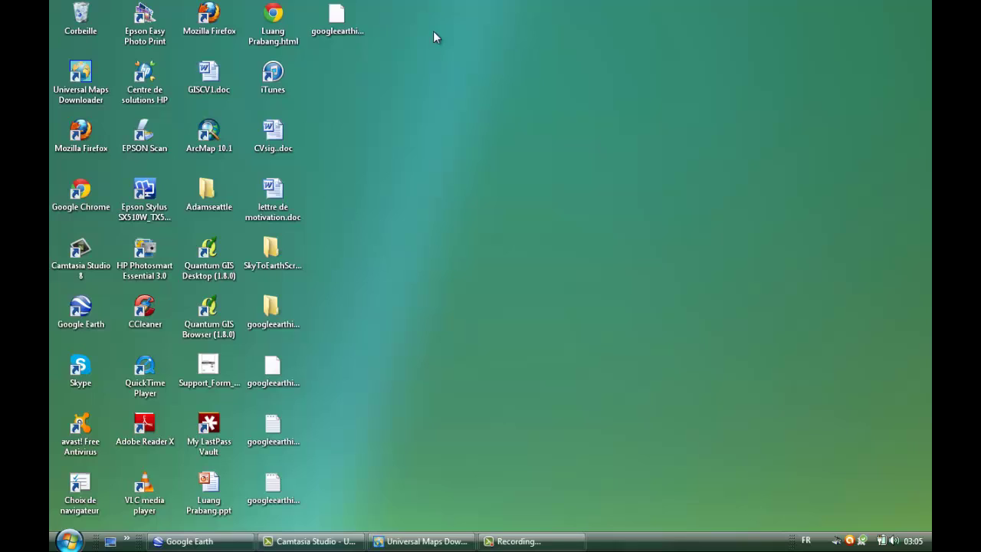
Open gs_3213_2067_12.jpg from the googleearthimages folder in Photo Gallery, then minimize all windows
double_click(289, 322)
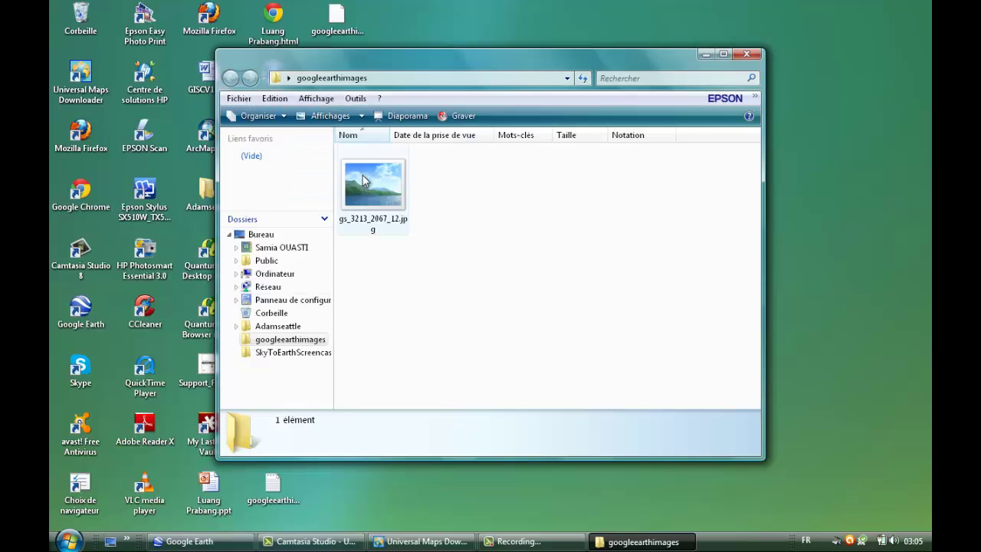
double_click(364, 179)
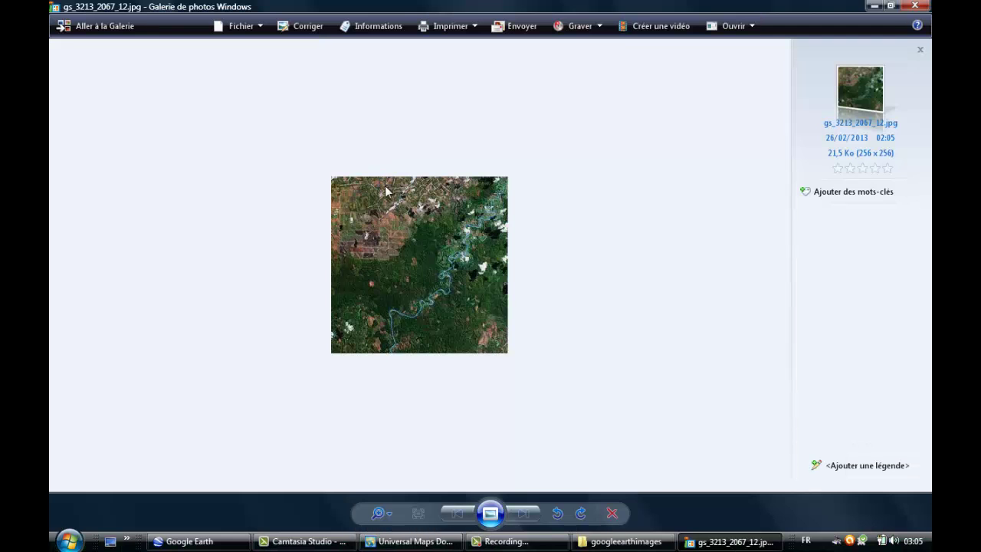
left_click(222, 543)
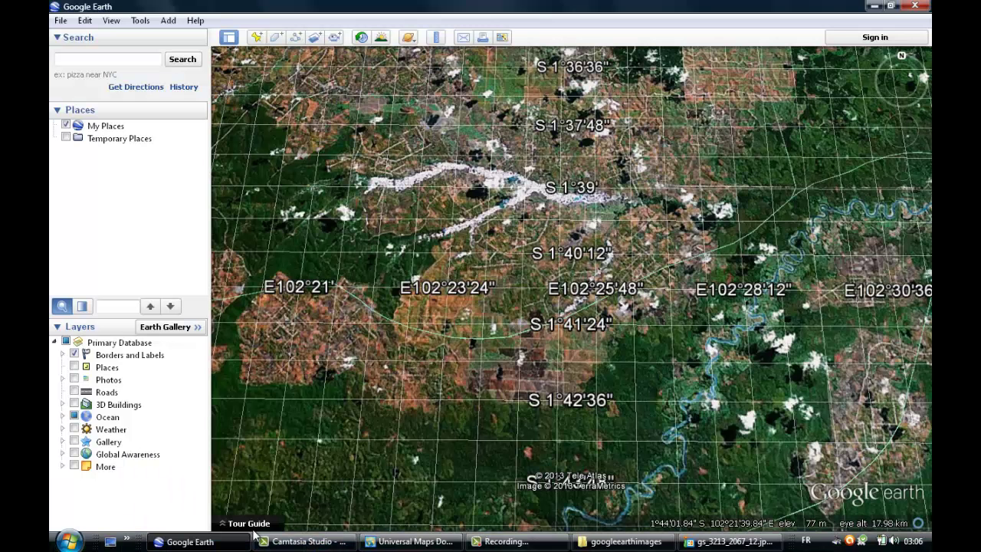
left_click(224, 543)
left_click(874, 6)
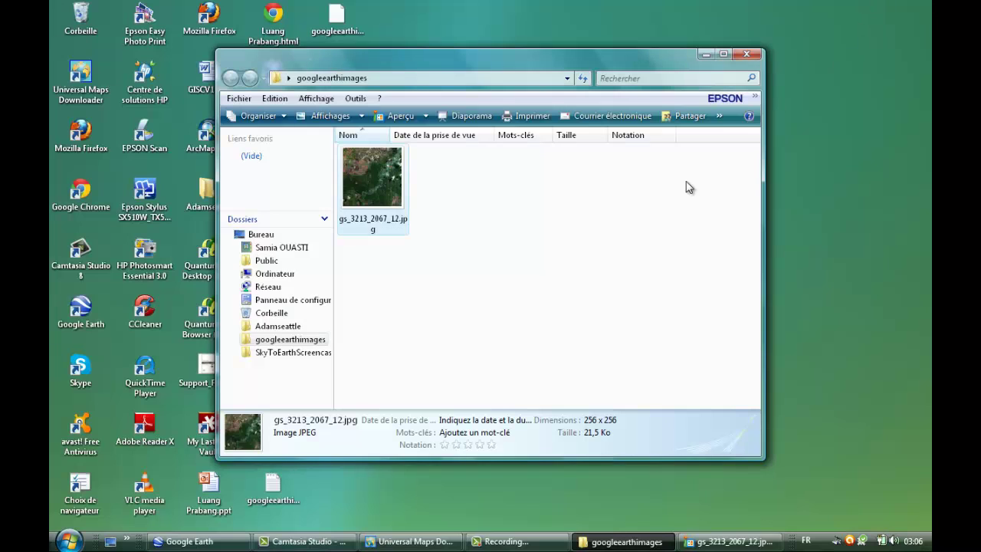
left_click(706, 54)
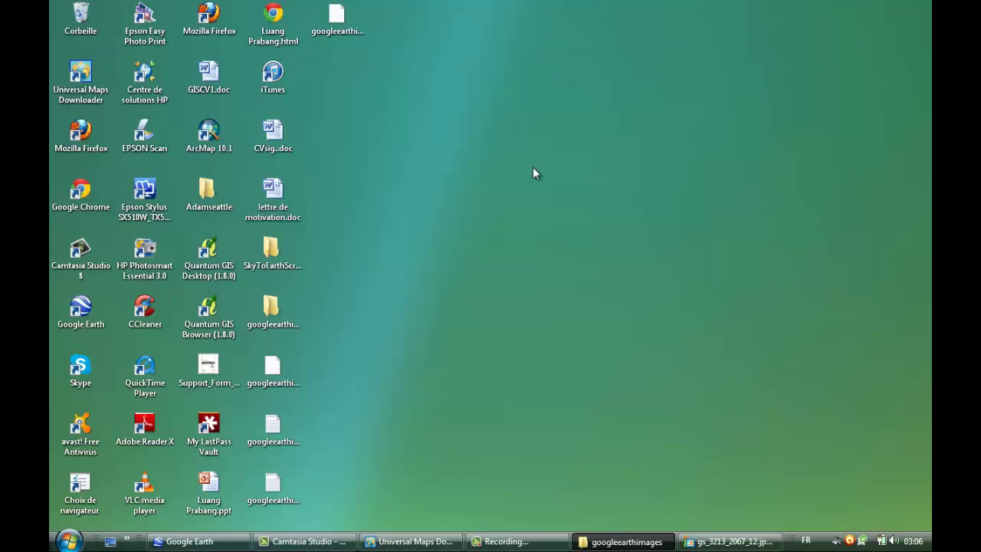
mouse_move(231, 542)
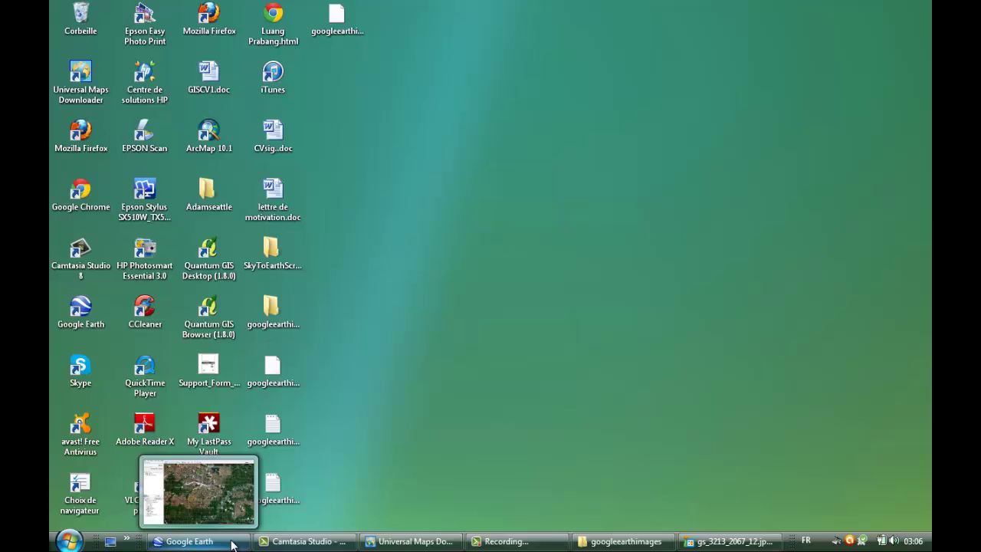
Switch the map type to Google Street Maps and download the gm_3213_2067_12.png tile to the Desktop
left_click(410, 541)
left_click(291, 113)
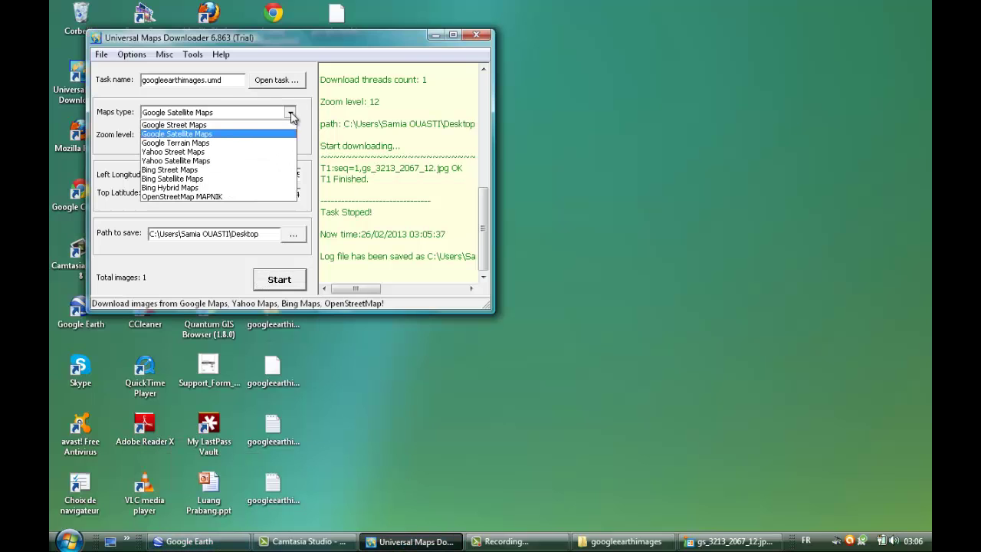
left_click(197, 126)
left_click(286, 282)
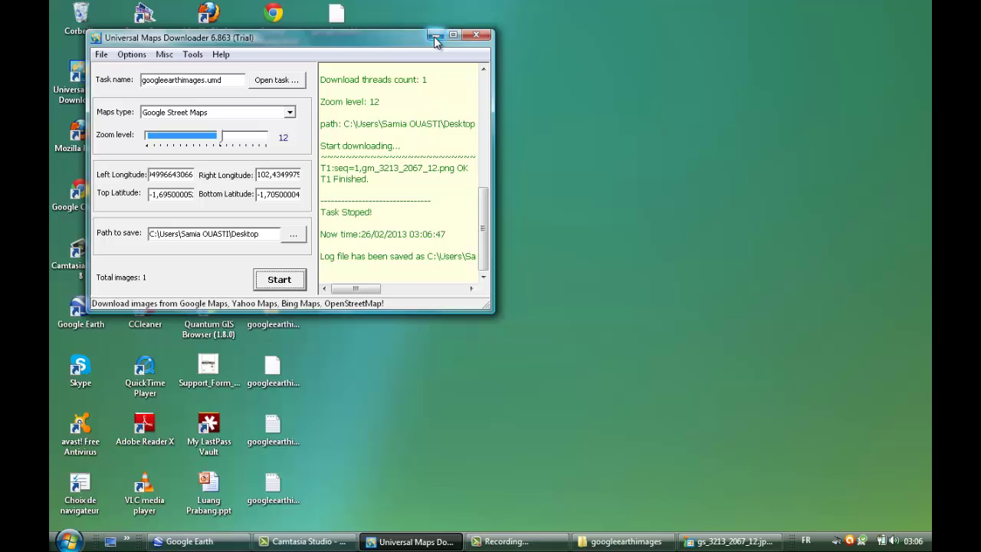
left_click(510, 296)
left_click(439, 36)
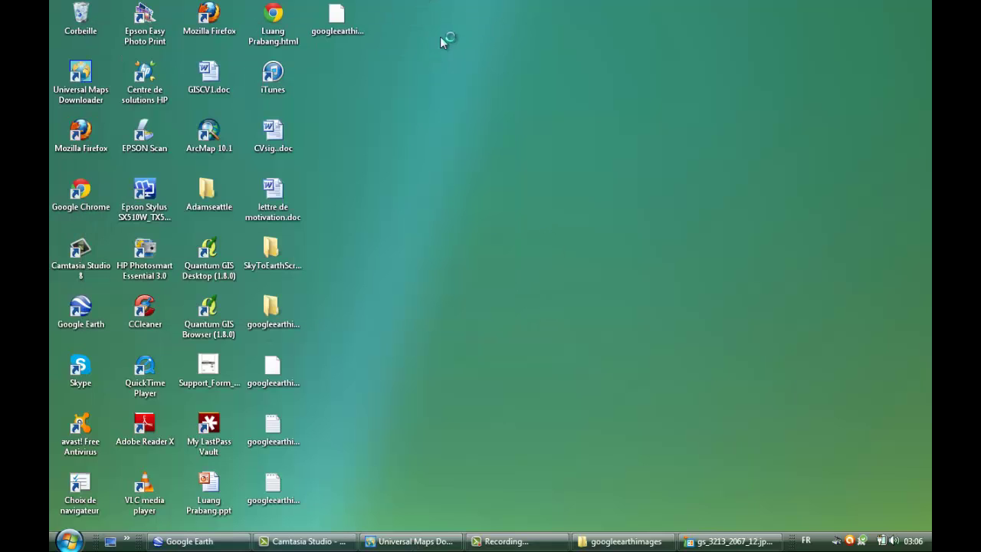
View gm_3213_2067_12.png from the googleearthimages folder in Photo Gallery, then return to Google Earth
double_click(291, 324)
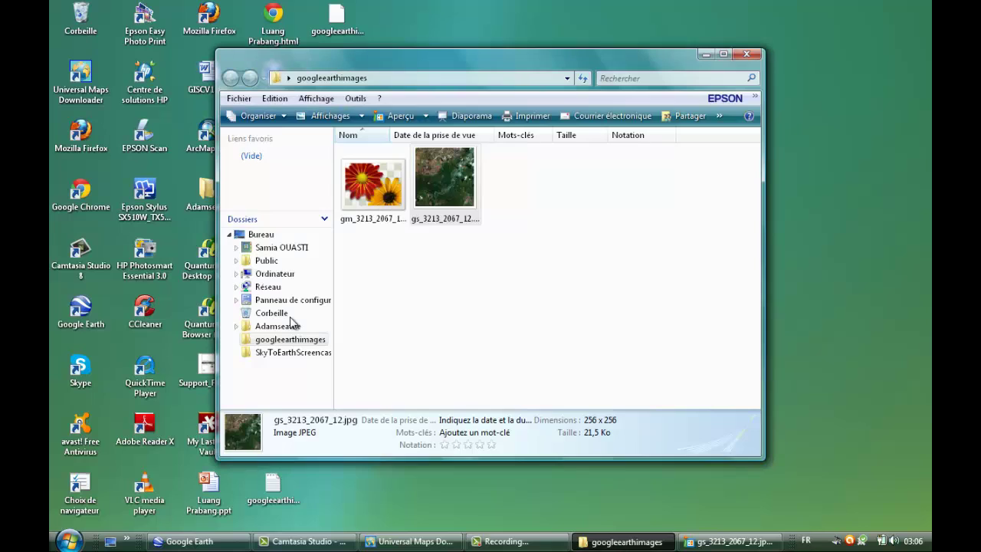
double_click(371, 173)
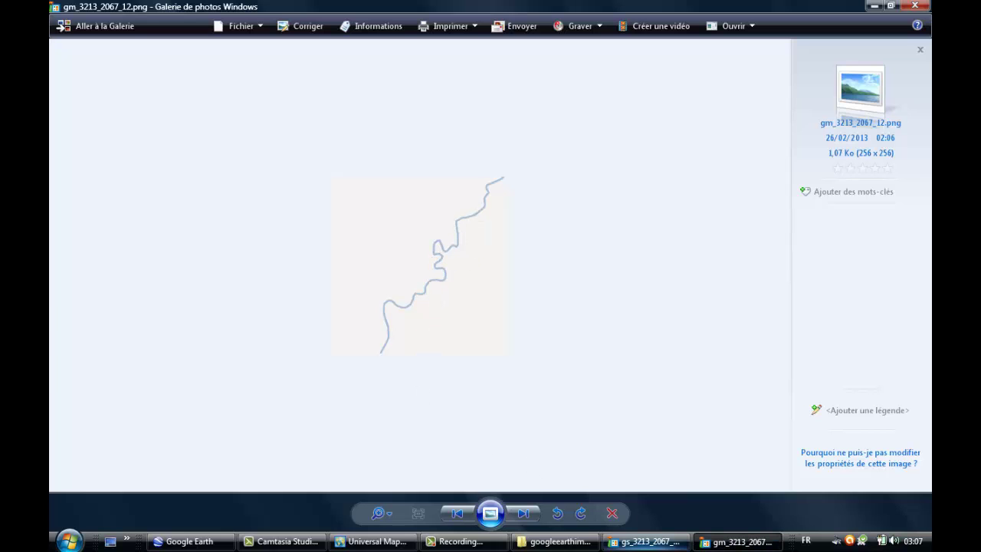
left_click(203, 546)
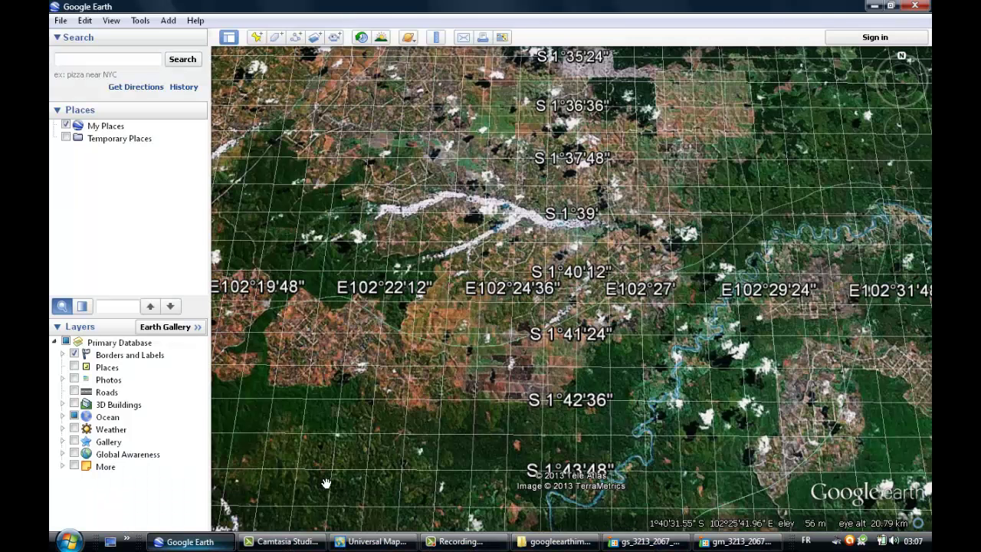
Show the Ulakmakam river area in Google Maps' plain map view, then return to the downloader
left_click(502, 37)
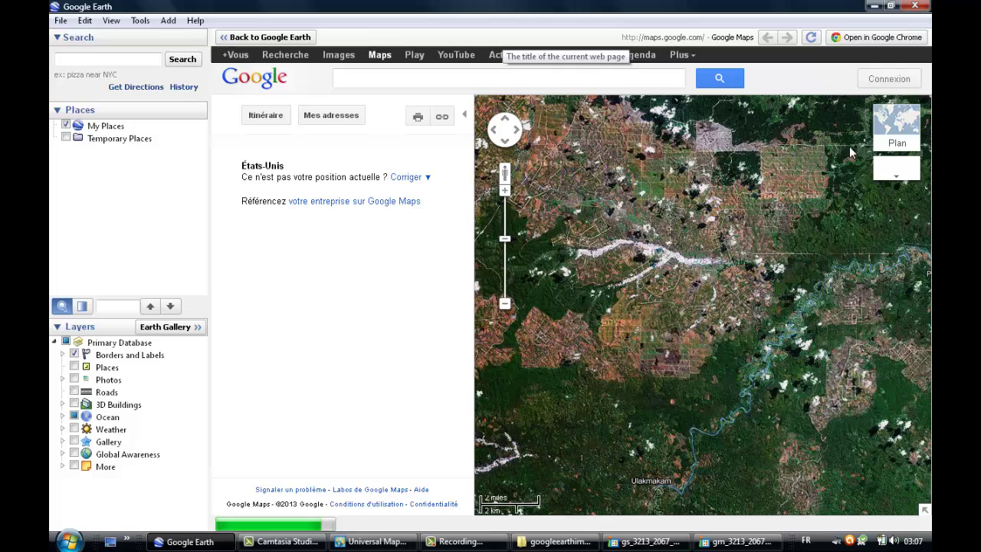
left_click(905, 127)
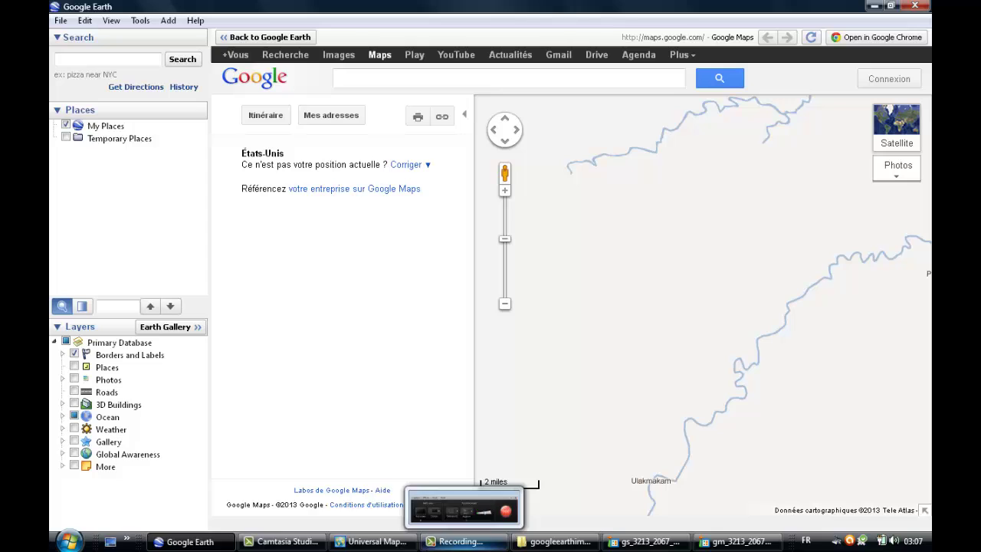
left_click(371, 545)
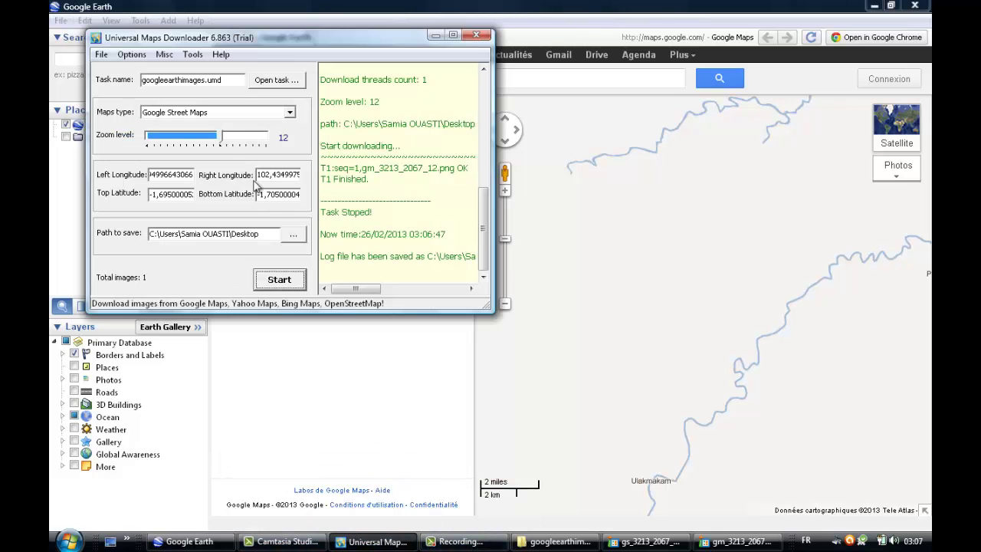
left_click(291, 113)
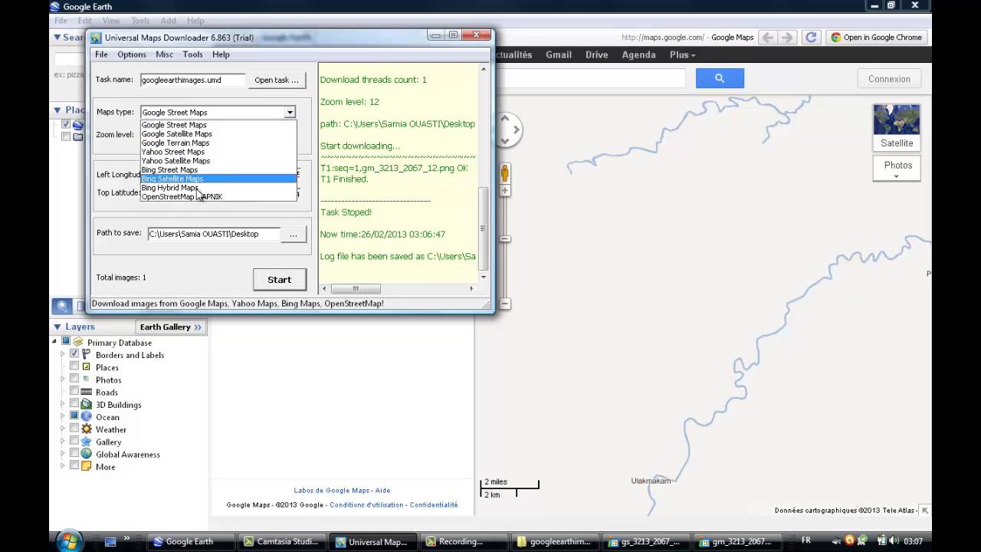
left_click(113, 98)
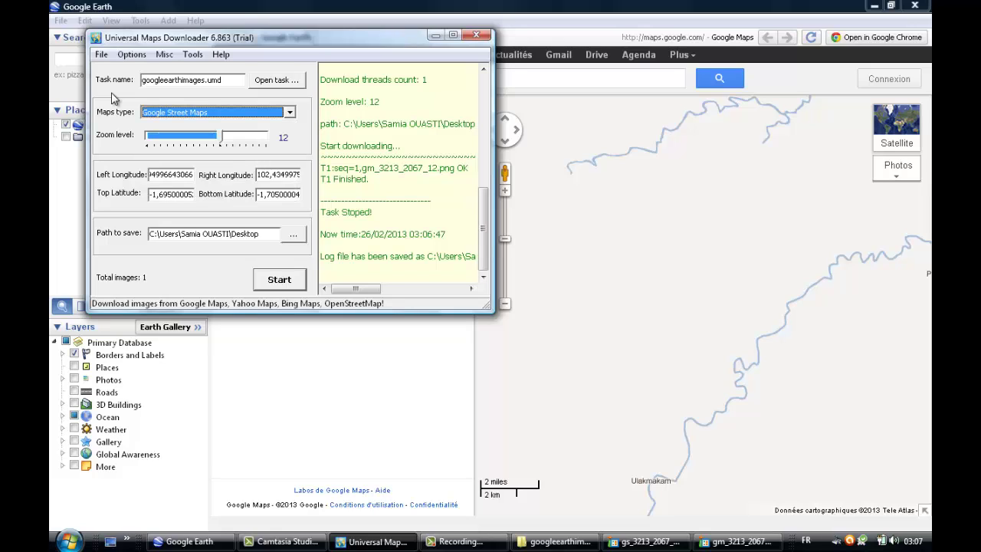